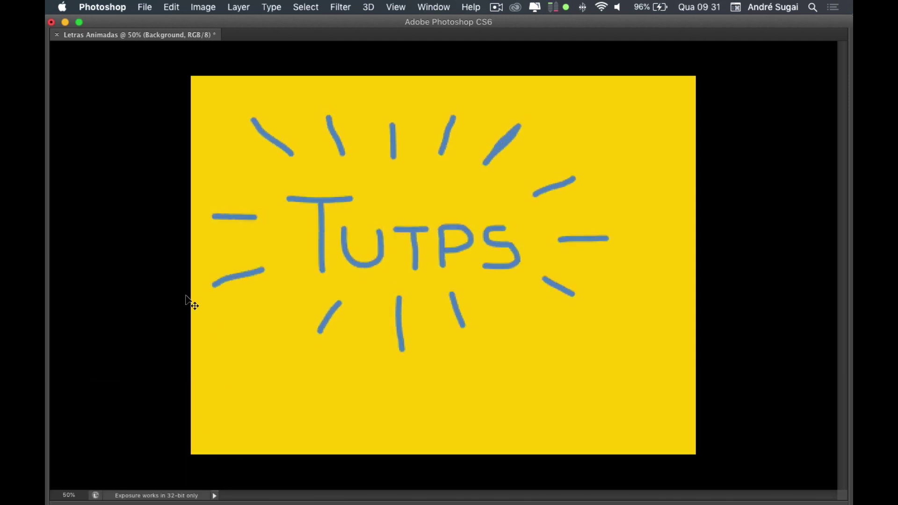
Step: Review the finished lettering animation, playing and stopping it and examining the clips of its four layers over time
{"action": "key", "text": "Tab"}
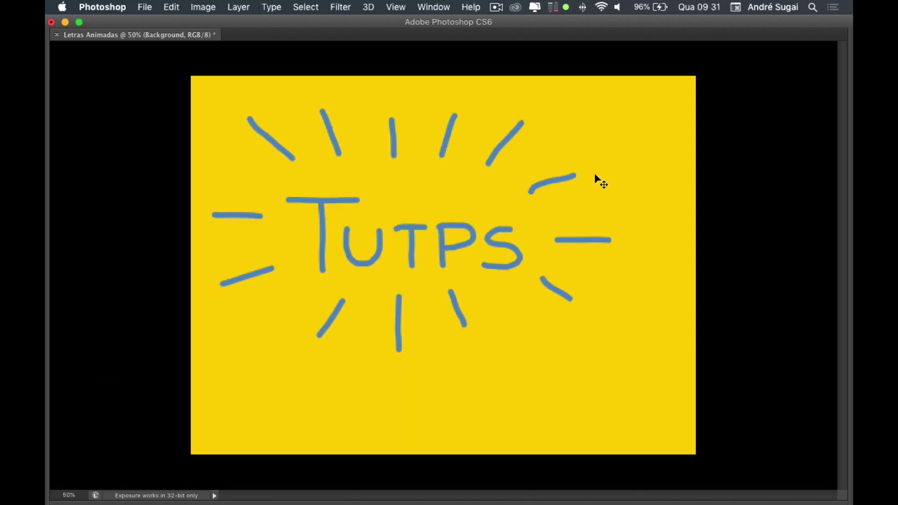
{"action": "key", "text": "Tab"}
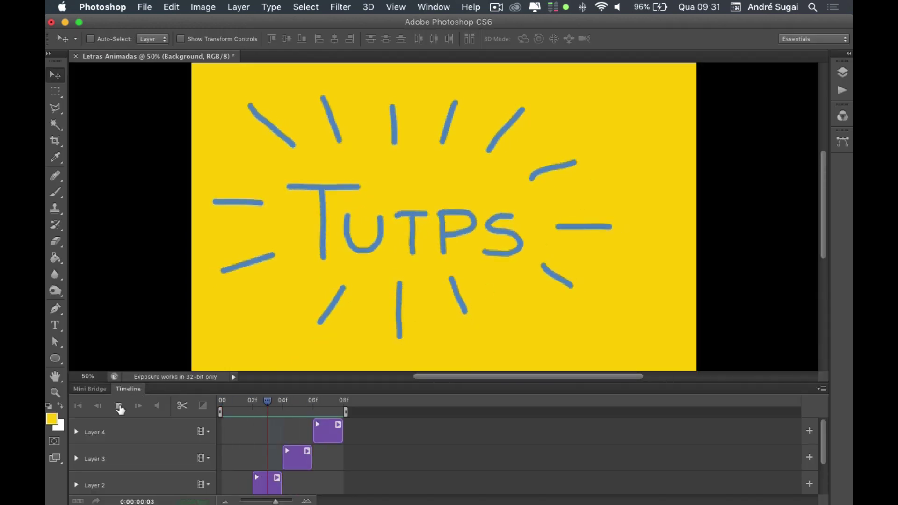
{"action": "left_click", "coordinate": [117, 407]}
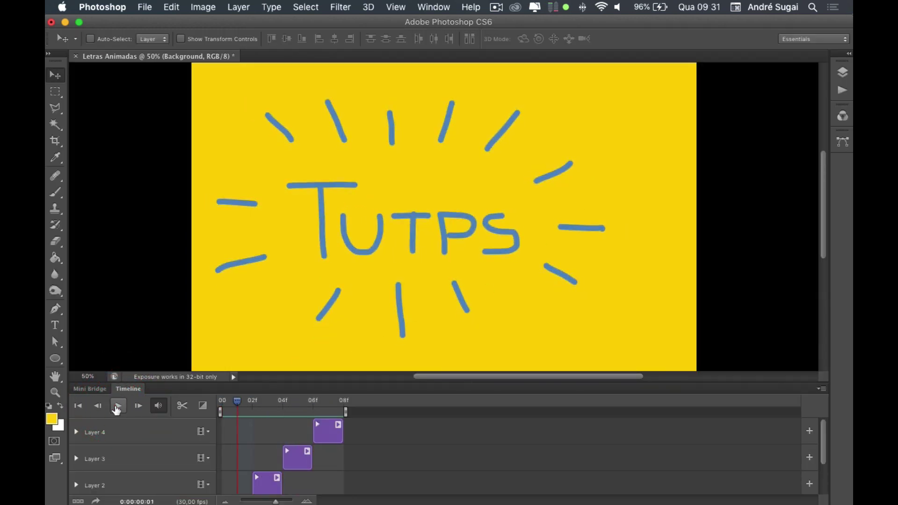
{"action": "left_click_drag", "start_coordinate": [208, 384], "coordinate": [211, 315]}
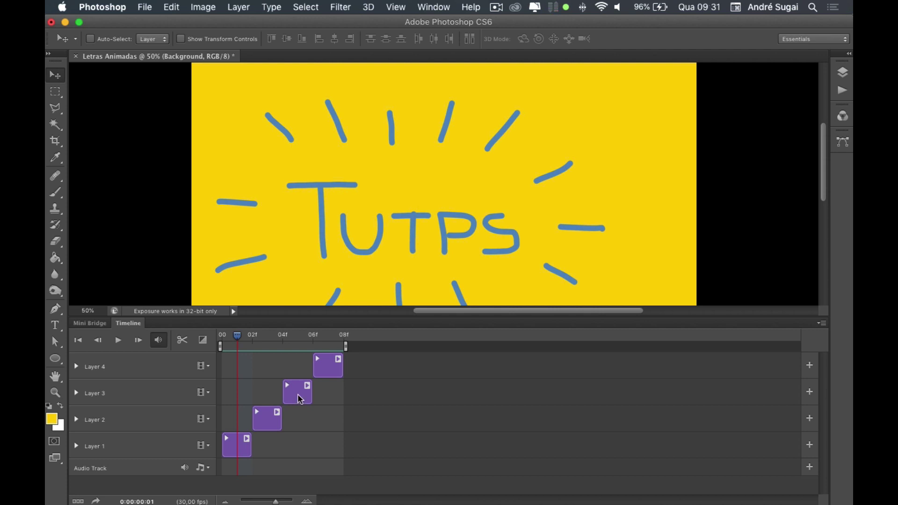
{"action": "left_click_drag", "start_coordinate": [307, 317], "coordinate": [303, 335]}
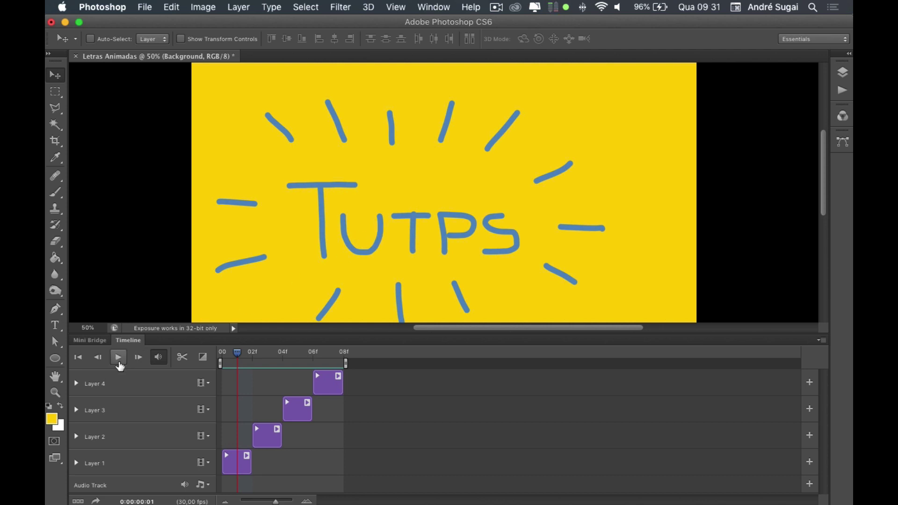
{"action": "left_click", "coordinate": [118, 361]}
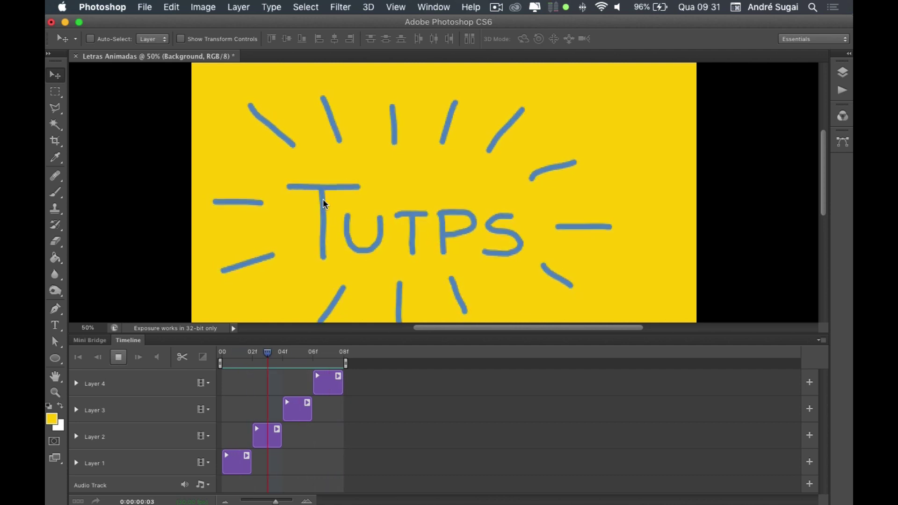
{"action": "left_click", "coordinate": [120, 358]}
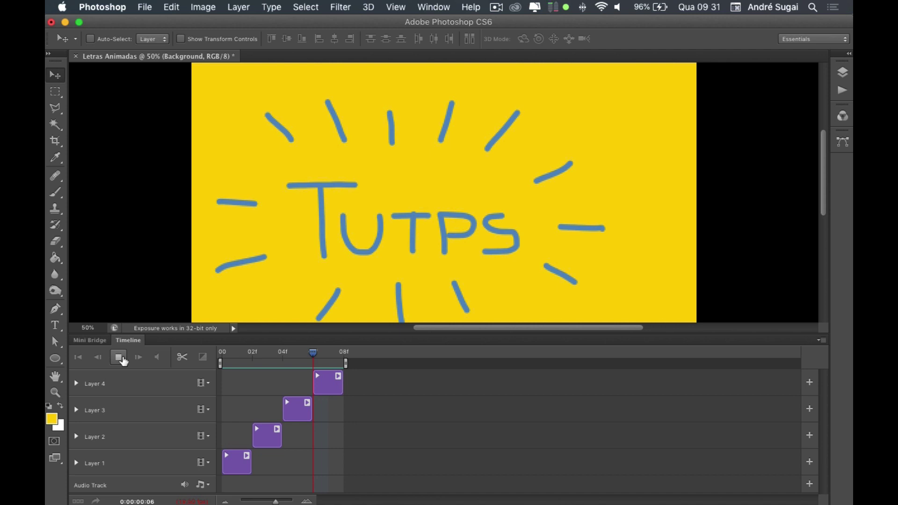
{"action": "left_click", "coordinate": [120, 358]}
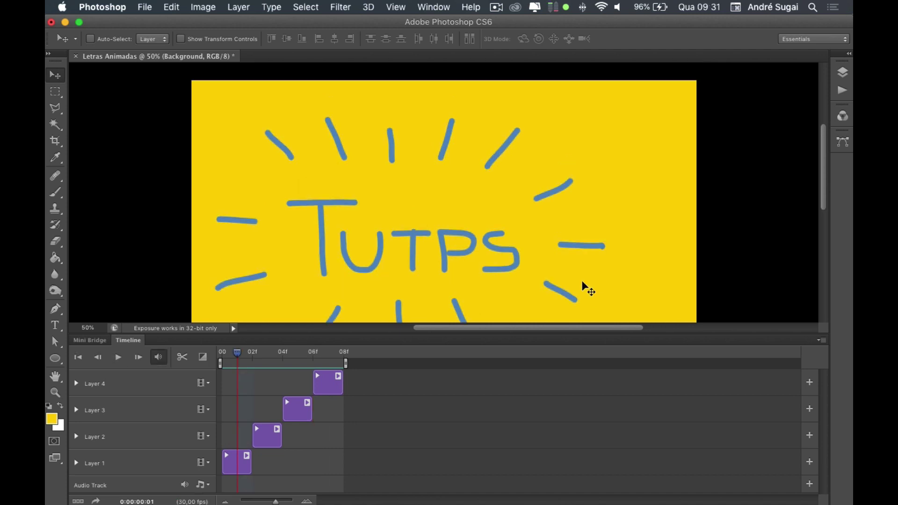
Step: Examine the complete layer stack of the finished animation, from the Background up to Layer 4
{"action": "left_click", "coordinate": [840, 74]}
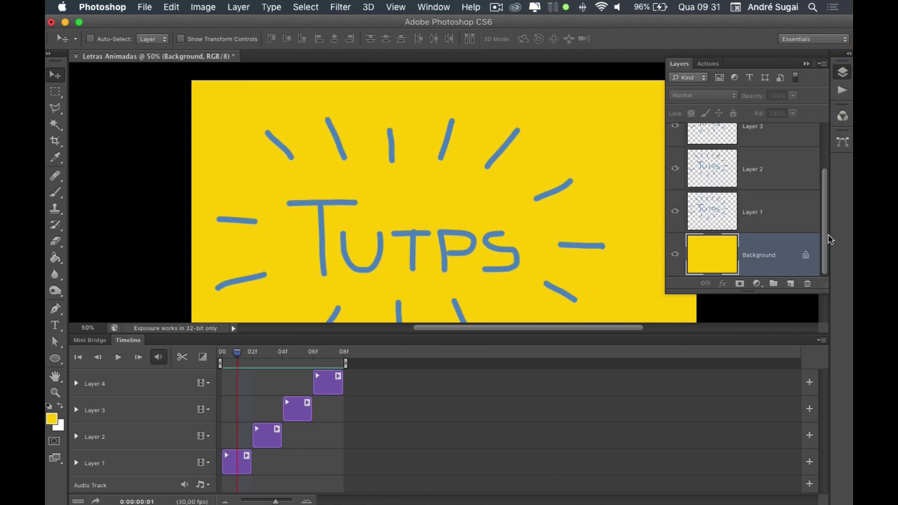
{"action": "left_click_drag", "start_coordinate": [824, 287], "coordinate": [824, 357]}
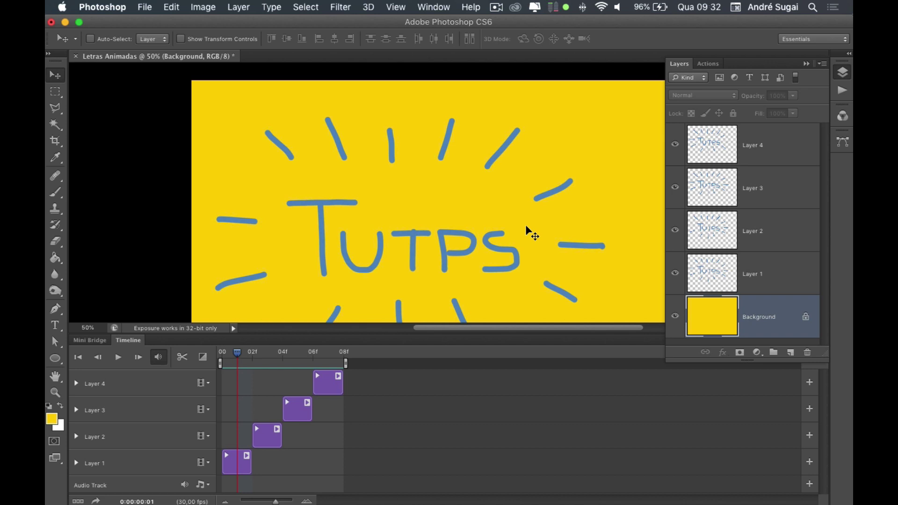
{"action": "scroll", "coordinate": [529, 232], "scroll_direction": "left", "scroll_amount": 2}
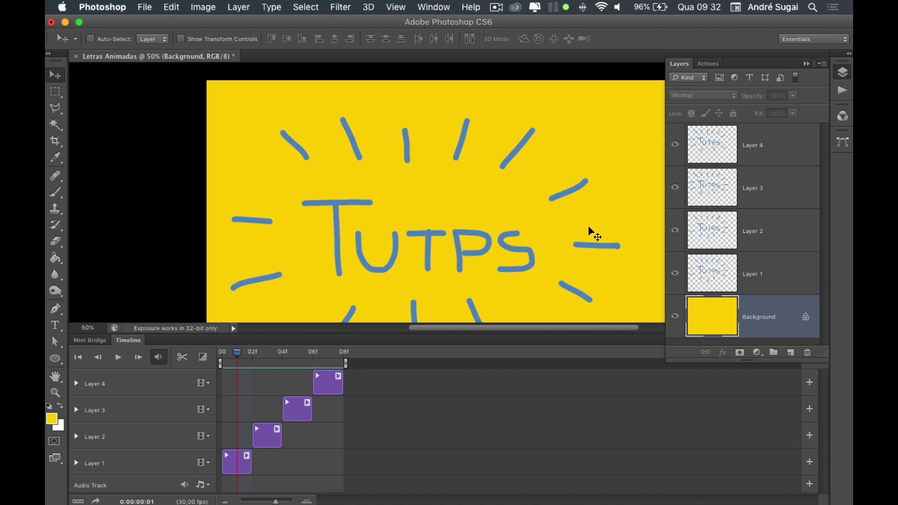
{"action": "scroll", "coordinate": [592, 236], "scroll_direction": "left", "scroll_amount": 2}
{"action": "scroll", "coordinate": [596, 241], "scroll_direction": "right", "scroll_amount": 4}
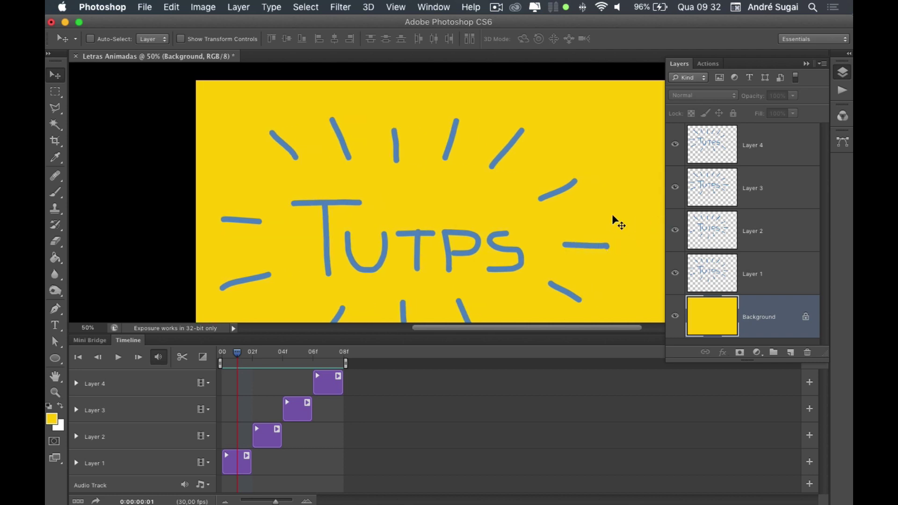
Step: Collapse the timeline and close the Letras Animadas document without saving its changes
{"action": "double_click", "coordinate": [136, 345]}
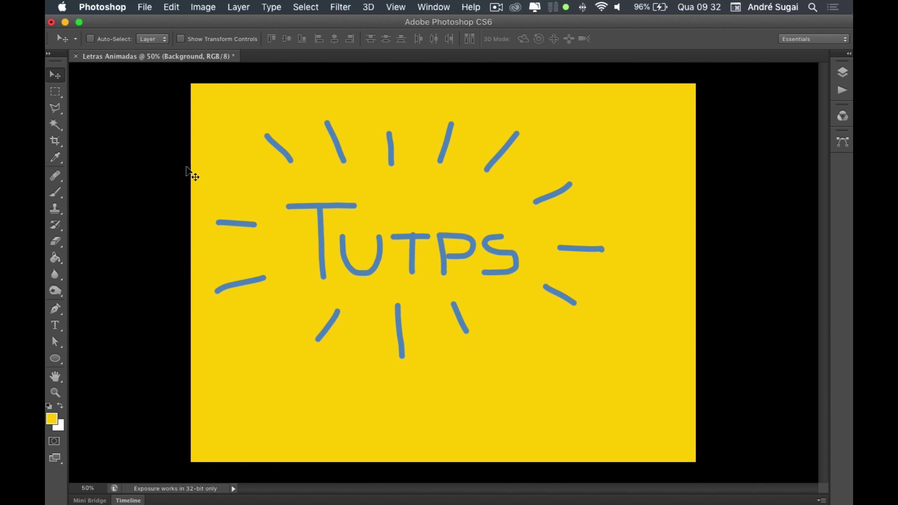
{"action": "key", "text": "super+w"}
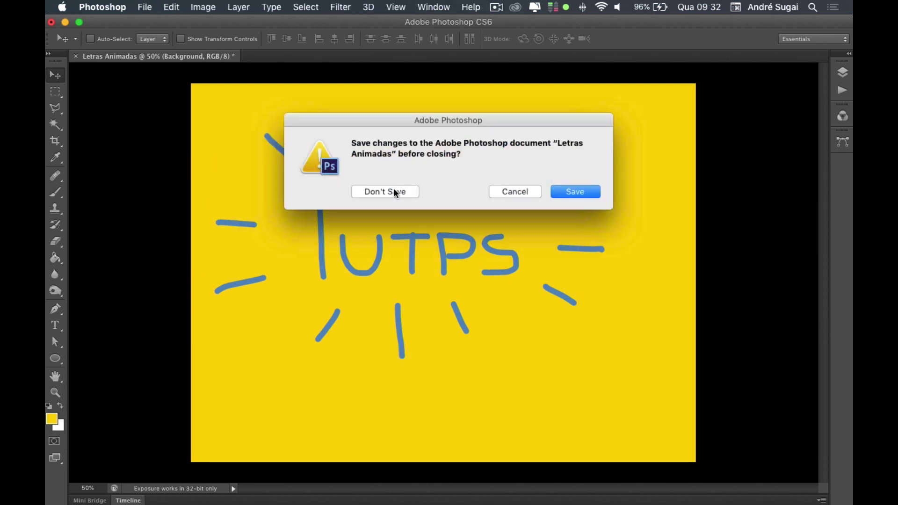
{"action": "left_click", "coordinate": [392, 191]}
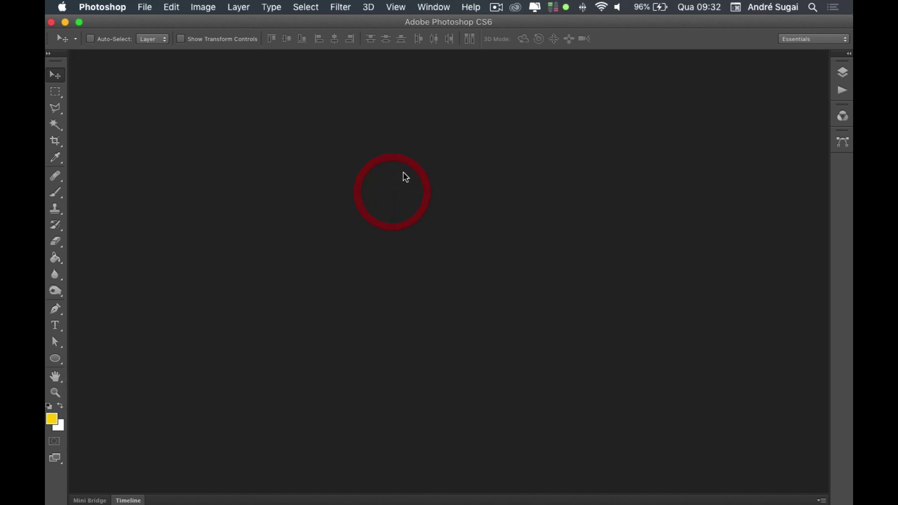
Step: Create a new document named "Letra Animada" using the Web preset at 1600 x 1200
{"action": "left_click", "coordinate": [144, 5]}
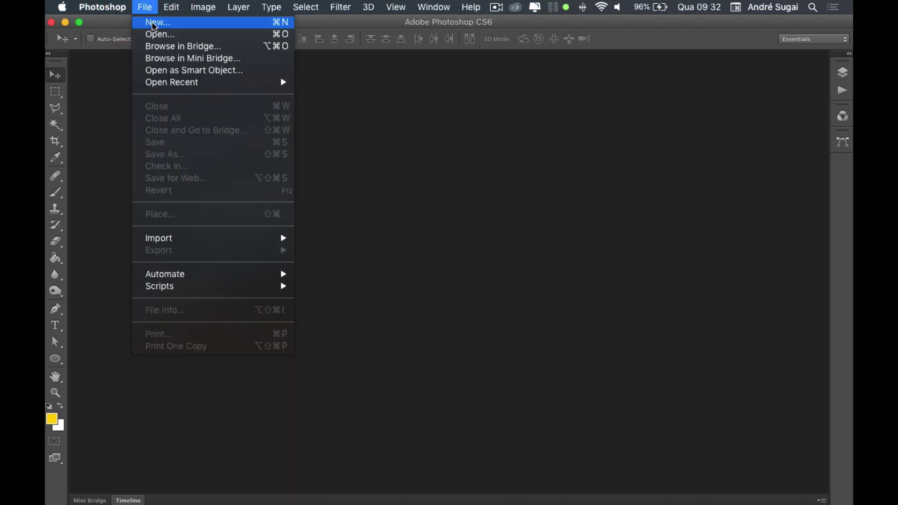
{"action": "left_click", "coordinate": [154, 24]}
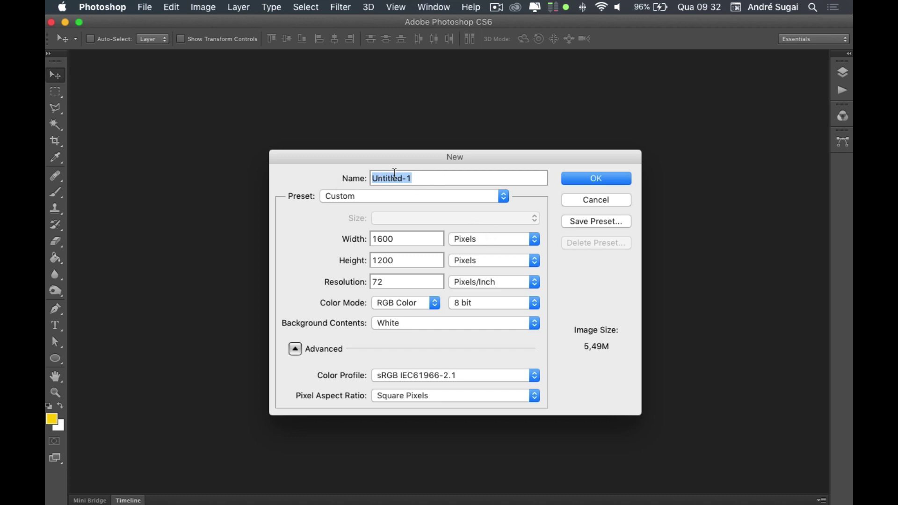
{"action": "type", "text": "Letr"}
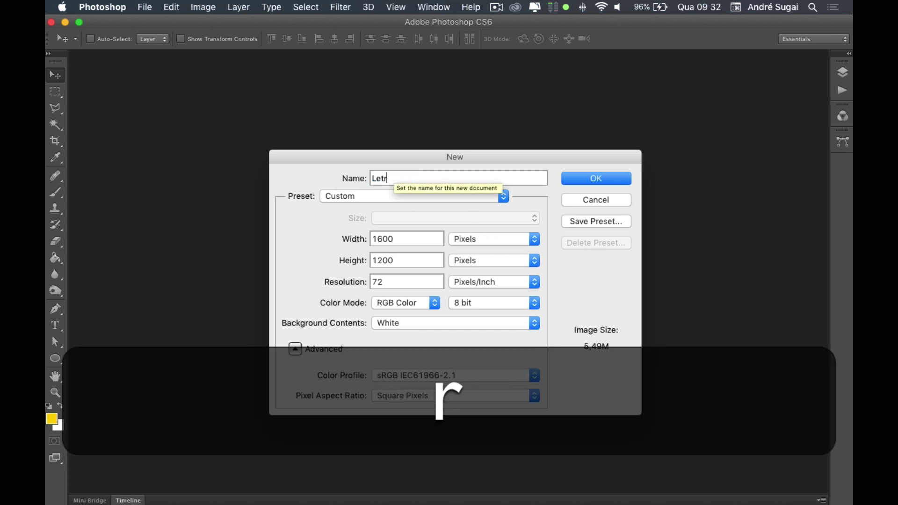
{"action": "type", "text": "a Animada"}
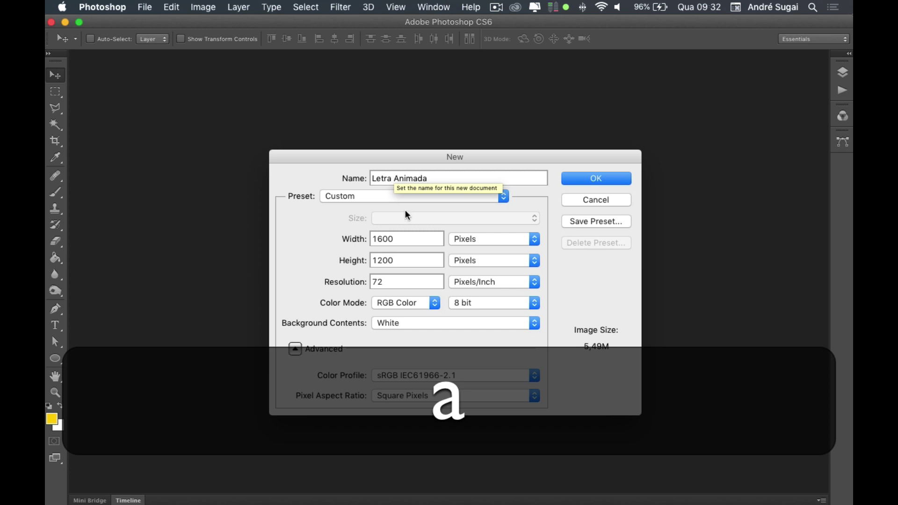
{"action": "left_click", "coordinate": [344, 196]}
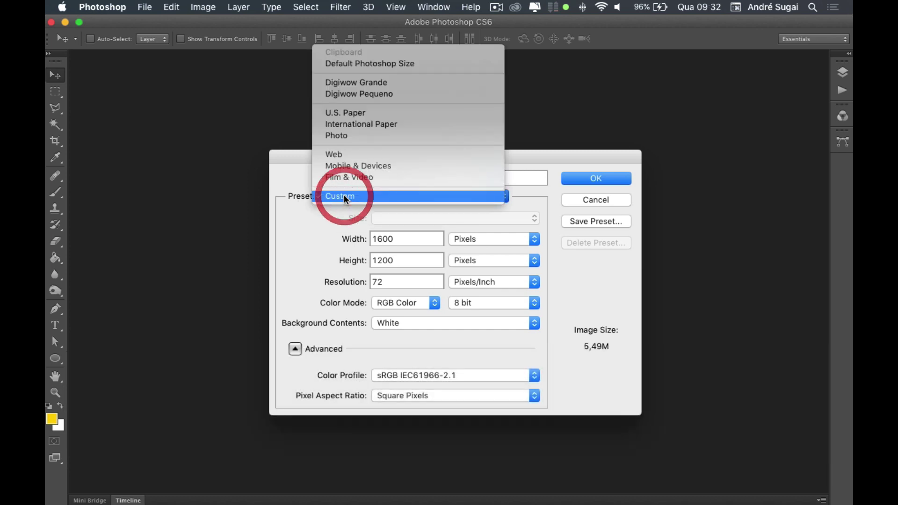
{"action": "left_click", "coordinate": [349, 154]}
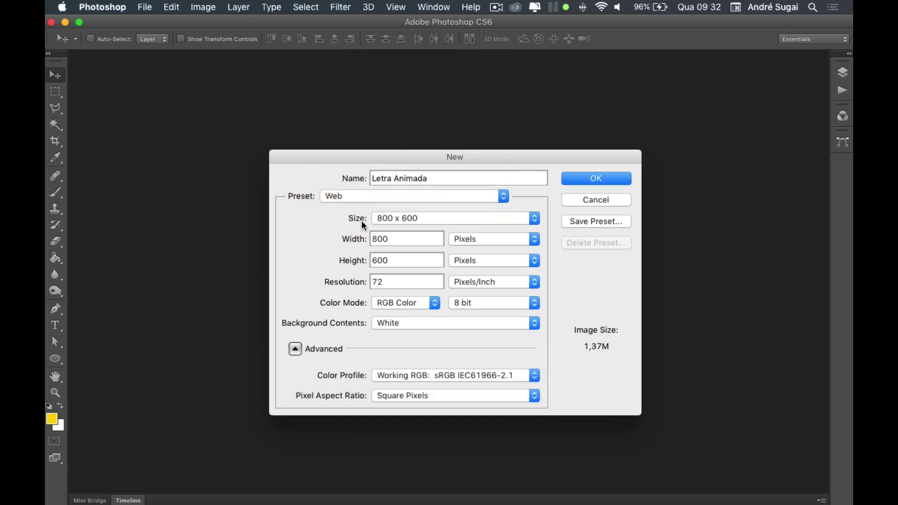
{"action": "left_click", "coordinate": [398, 218]}
{"action": "left_click", "coordinate": [410, 260]}
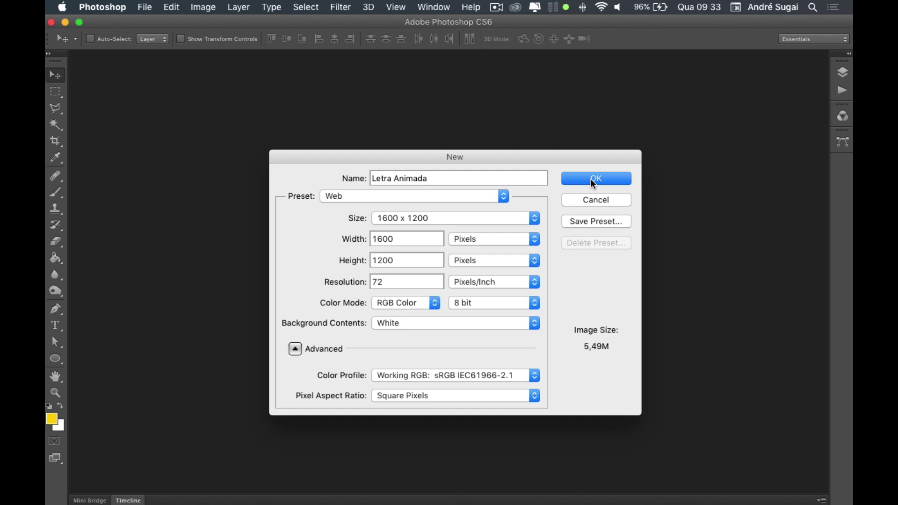
{"action": "left_click", "coordinate": [604, 176]}
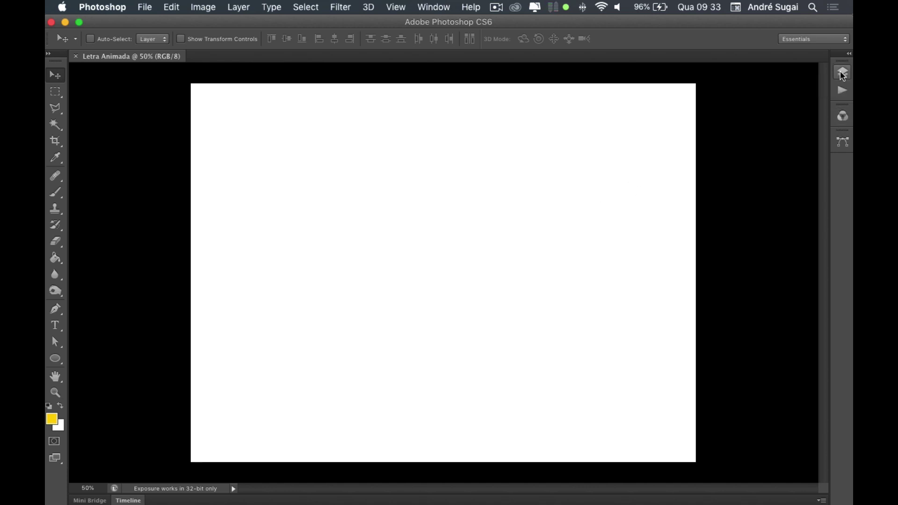
Step: Display the document's layers and add a new empty layer above the Background
{"action": "left_click", "coordinate": [434, 7]}
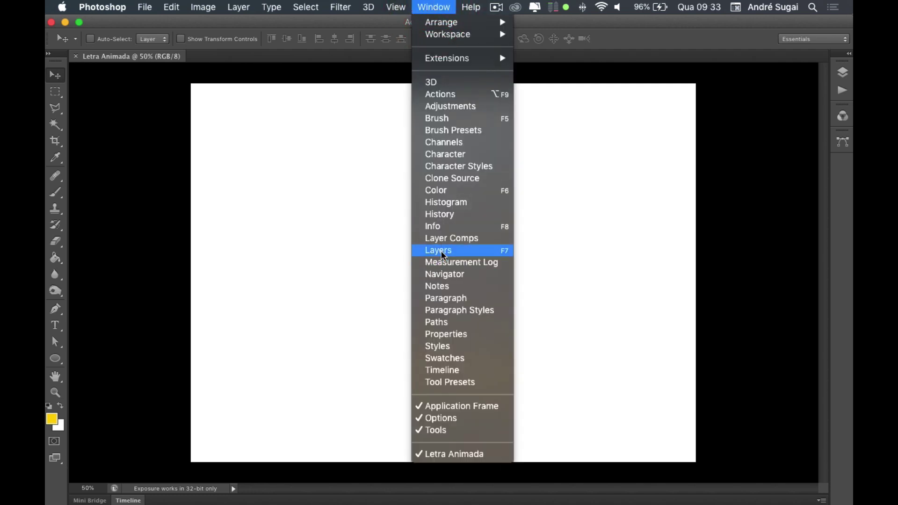
{"action": "left_click", "coordinate": [471, 251]}
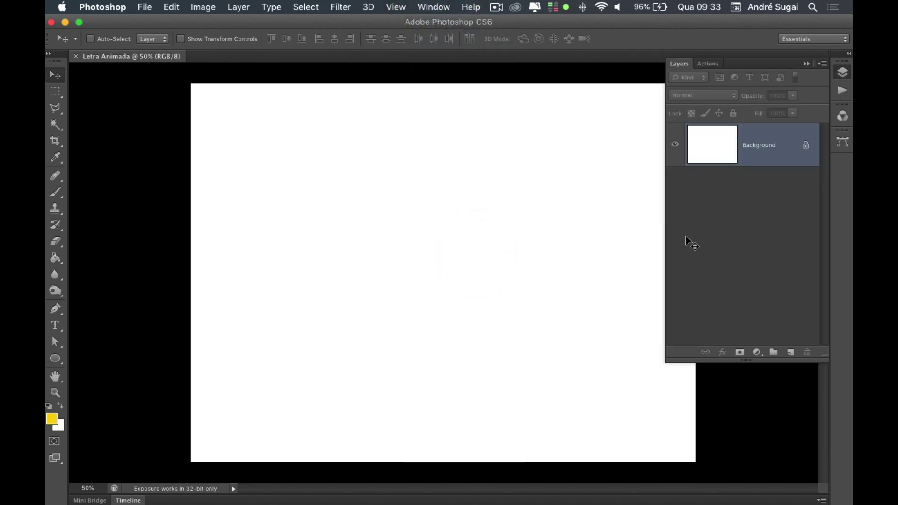
{"action": "left_click_drag", "start_coordinate": [822, 354], "coordinate": [805, 207]}
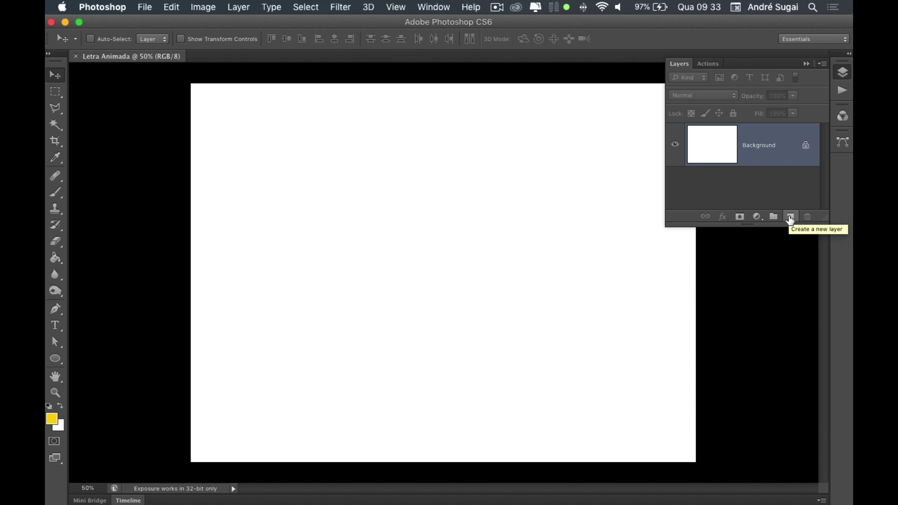
{"action": "left_click", "coordinate": [790, 217]}
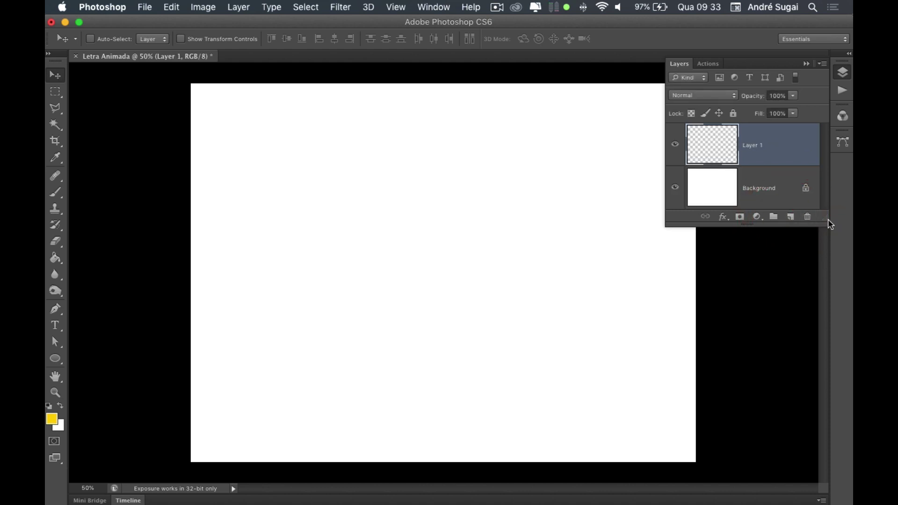
{"action": "left_click_drag", "start_coordinate": [827, 219], "coordinate": [826, 243]}
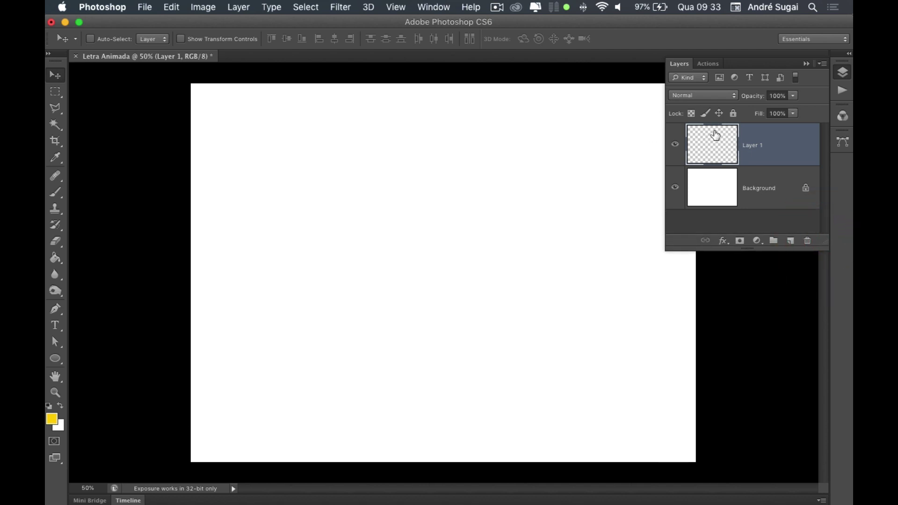
Step: Choose the Brush tool and set its size to 20 px
{"action": "left_click", "coordinate": [56, 194]}
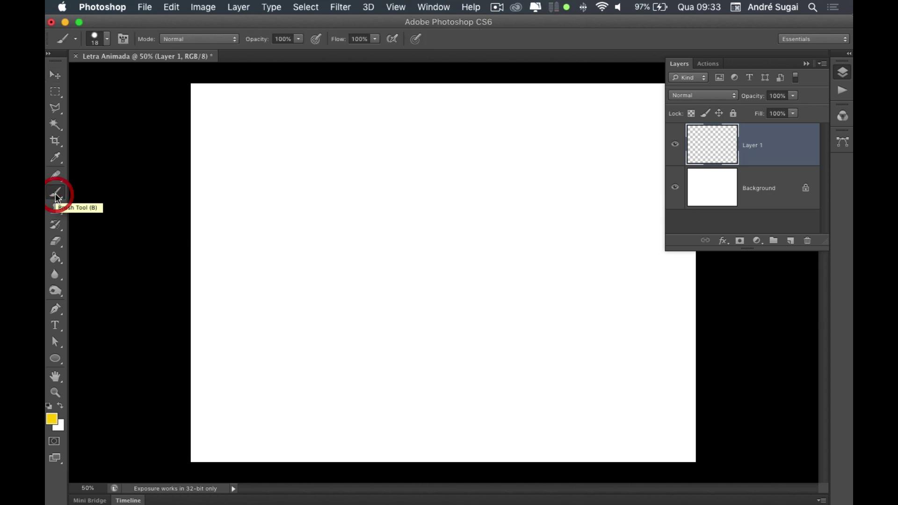
{"action": "left_click", "coordinate": [107, 41]}
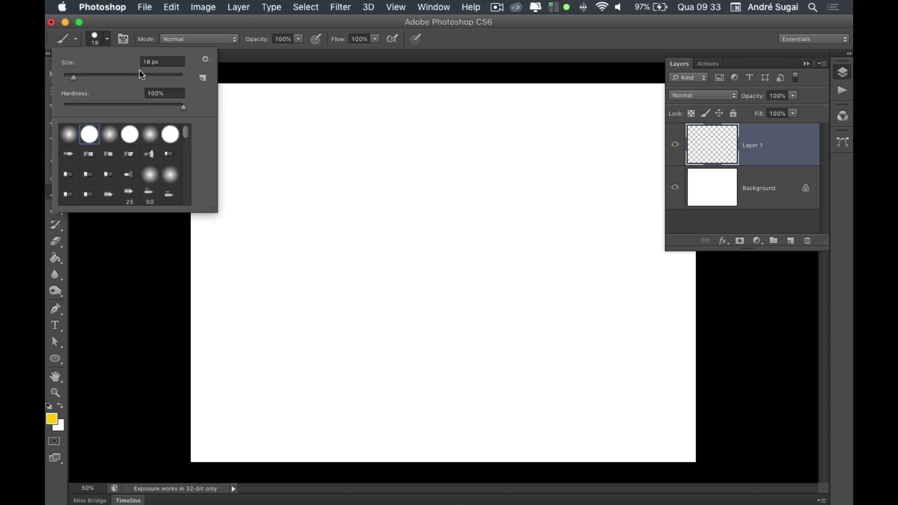
{"action": "left_click_drag", "start_coordinate": [74, 77], "coordinate": [77, 82]}
{"action": "left_click", "coordinate": [162, 29]}
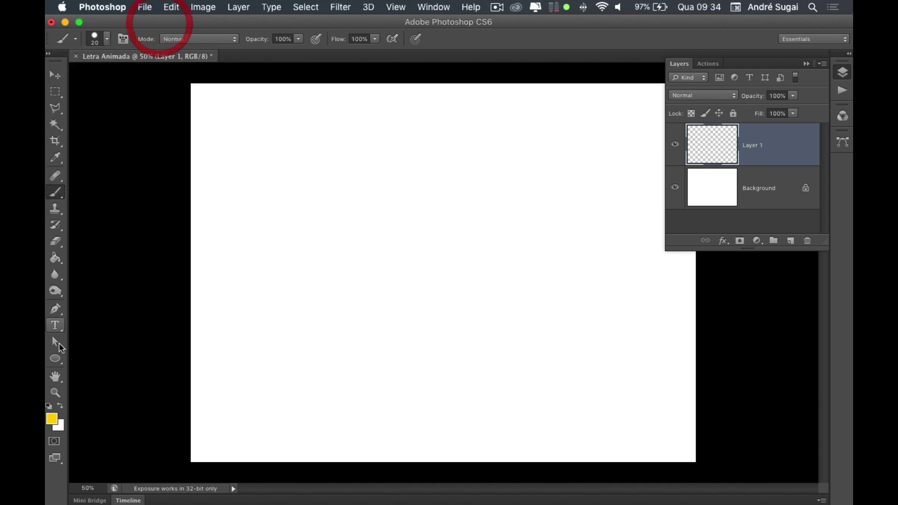
Step: Set the foreground color to pure red (ff0000)
{"action": "left_click", "coordinate": [52, 419]}
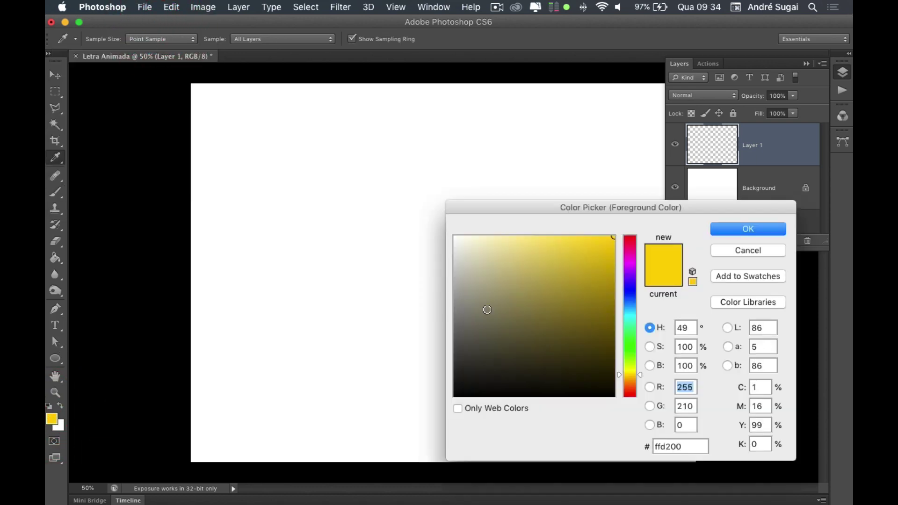
{"action": "left_click", "coordinate": [640, 373]}
{"action": "left_click_drag", "start_coordinate": [639, 374], "coordinate": [638, 409]}
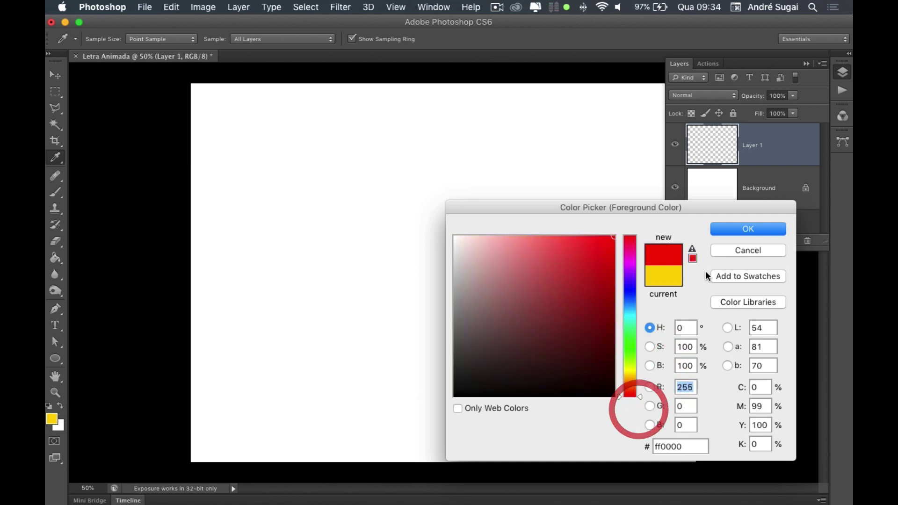
{"action": "left_click", "coordinate": [739, 229]}
Step: Paint the word TUTPS in red brush strokes across the middle of the canvas, with a larger initial T
{"action": "key", "text": "b"}
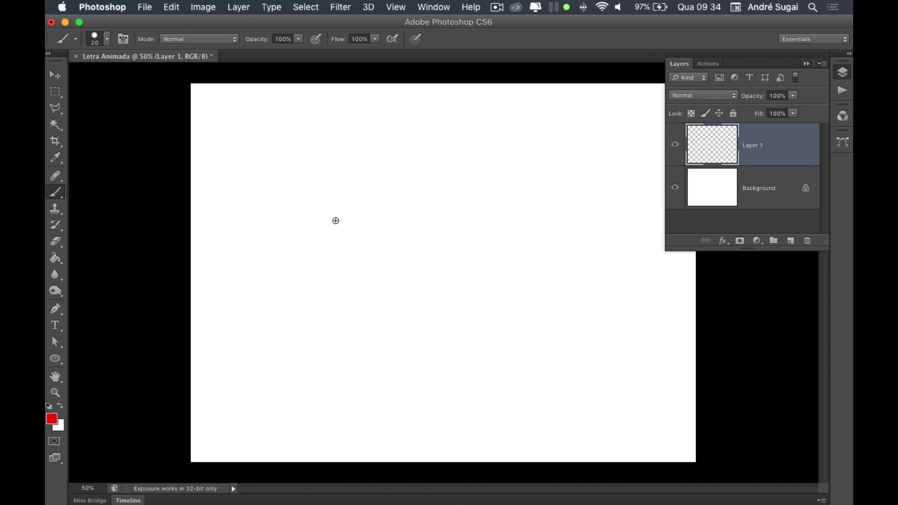
{"action": "mouse_move", "coordinate": [338, 218]}
{"action": "left_mouse_down"}
{"action": "mouse_move", "coordinate": [398, 216]}
{"action": "mouse_move", "coordinate": [368, 288]}
{"action": "left_mouse_up"}
{"action": "mouse_move", "coordinate": [393, 248]}
{"action": "left_mouse_down"}
{"action": "mouse_move", "coordinate": [400, 286]}
{"action": "mouse_move", "coordinate": [430, 267]}
{"action": "mouse_move", "coordinate": [430, 248]}
{"action": "mouse_move", "coordinate": [465, 286]}
{"action": "left_mouse_up"}
{"action": "mouse_move", "coordinate": [444, 247]}
{"action": "left_mouse_down"}
{"action": "mouse_move", "coordinate": [485, 245]}
{"action": "mouse_move", "coordinate": [499, 290]}
{"action": "left_mouse_up"}
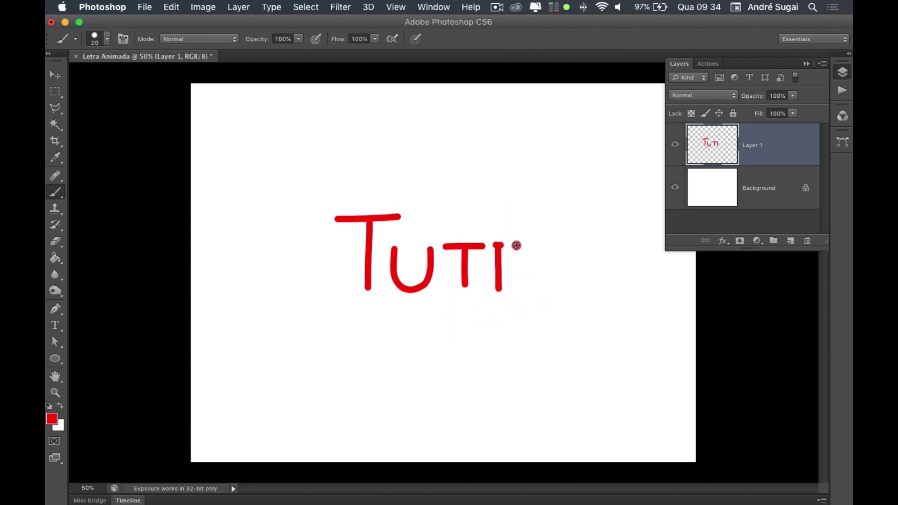
{"action": "mouse_move", "coordinate": [516, 245]}
{"action": "left_mouse_down"}
{"action": "mouse_move", "coordinate": [525, 261]}
{"action": "mouse_move", "coordinate": [500, 267]}
{"action": "left_mouse_up"}
{"action": "mouse_move", "coordinate": [561, 245]}
{"action": "left_mouse_down"}
{"action": "mouse_move", "coordinate": [571, 276]}
{"action": "mouse_move", "coordinate": [535, 286]}
{"action": "left_mouse_up"}
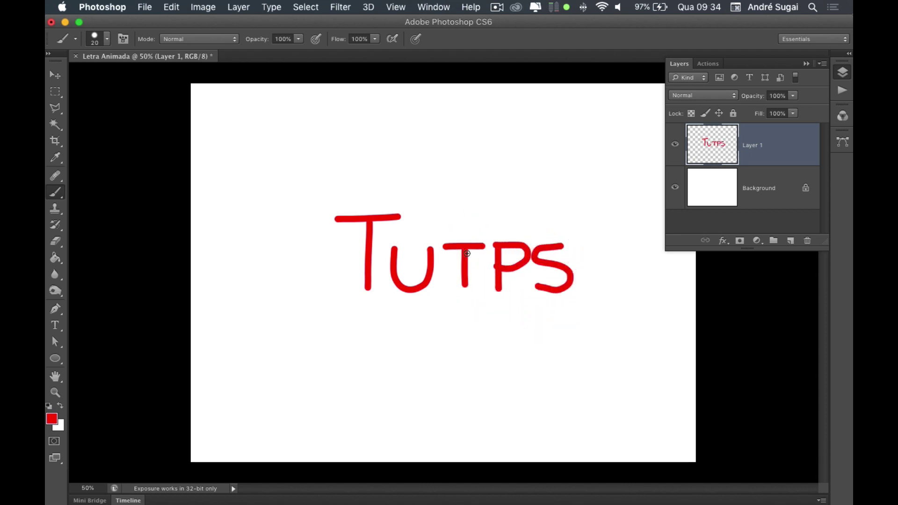
{"action": "left_click_drag", "start_coordinate": [464, 277], "coordinate": [464, 291]}
Step: Paint twelve long red rays radiating outward all around the word TUTPS
{"action": "left_click_drag", "start_coordinate": [400, 141], "coordinate": [413, 173]}
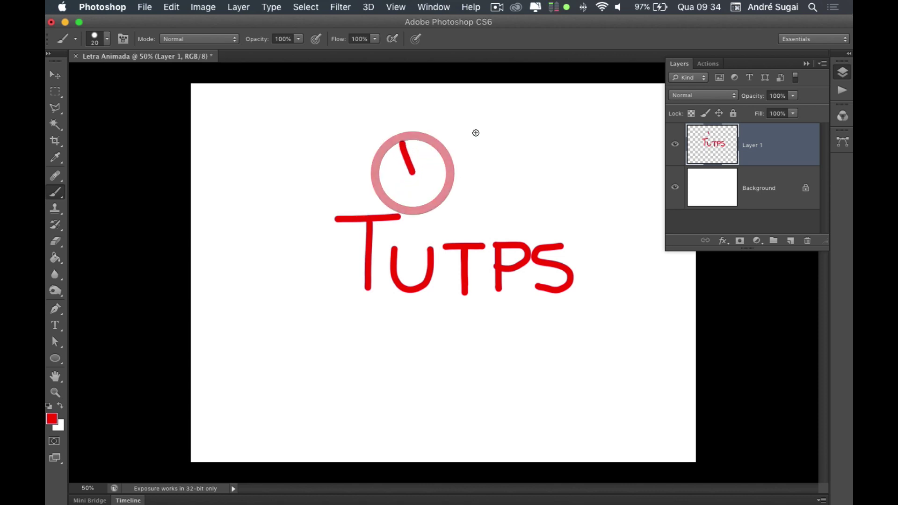
{"action": "left_click_drag", "start_coordinate": [505, 137], "coordinate": [492, 180]}
{"action": "left_click_drag", "start_coordinate": [601, 154], "coordinate": [574, 184]}
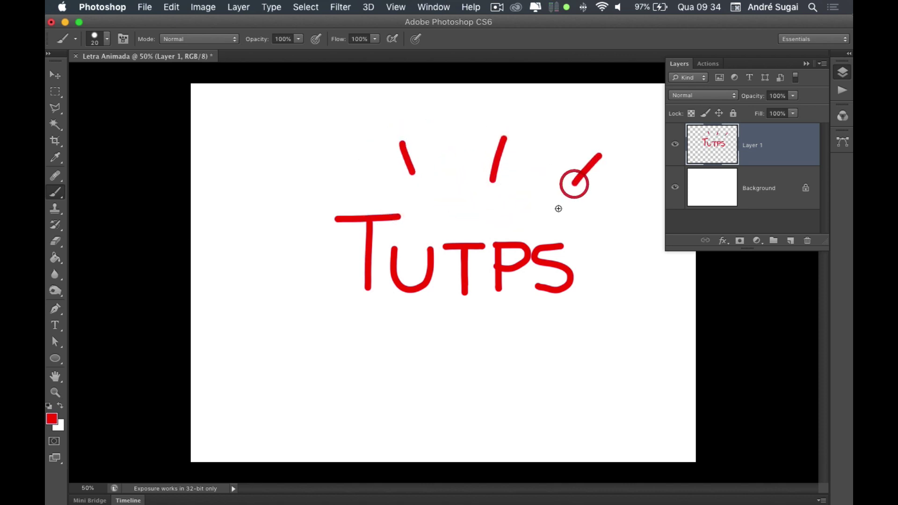
{"action": "left_click_drag", "start_coordinate": [600, 232], "coordinate": [647, 222]}
{"action": "left_click_drag", "start_coordinate": [610, 280], "coordinate": [662, 289]}
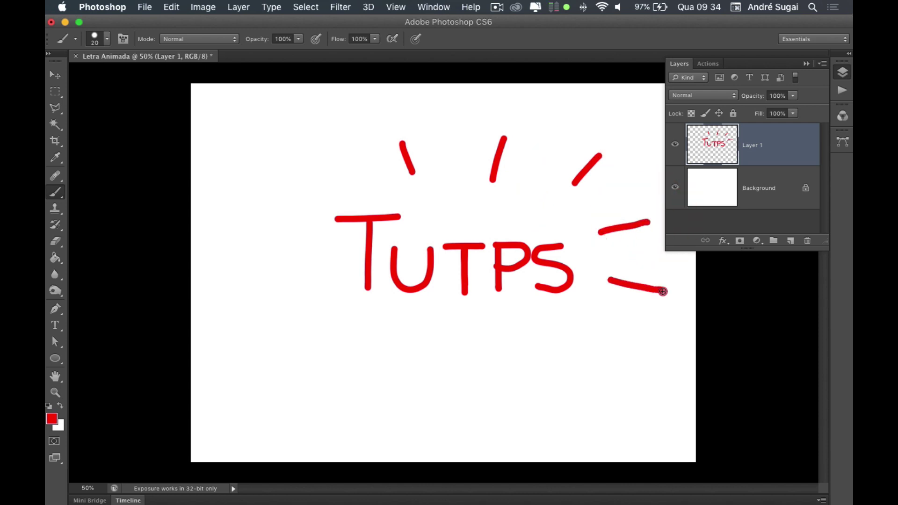
{"action": "left_click_drag", "start_coordinate": [587, 309], "coordinate": [615, 359]}
{"action": "left_click_drag", "start_coordinate": [510, 330], "coordinate": [513, 372]}
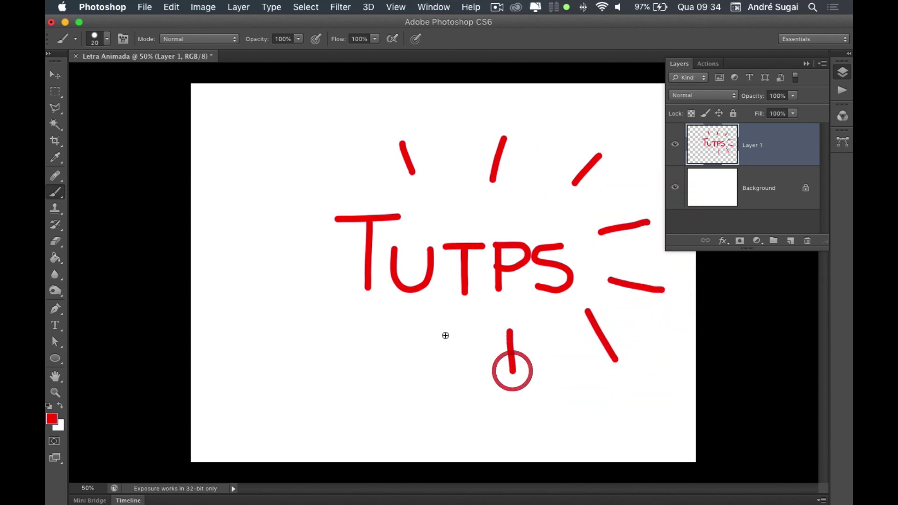
{"action": "left_click_drag", "start_coordinate": [437, 328], "coordinate": [426, 372]}
{"action": "left_click_drag", "start_coordinate": [356, 328], "coordinate": [322, 369]}
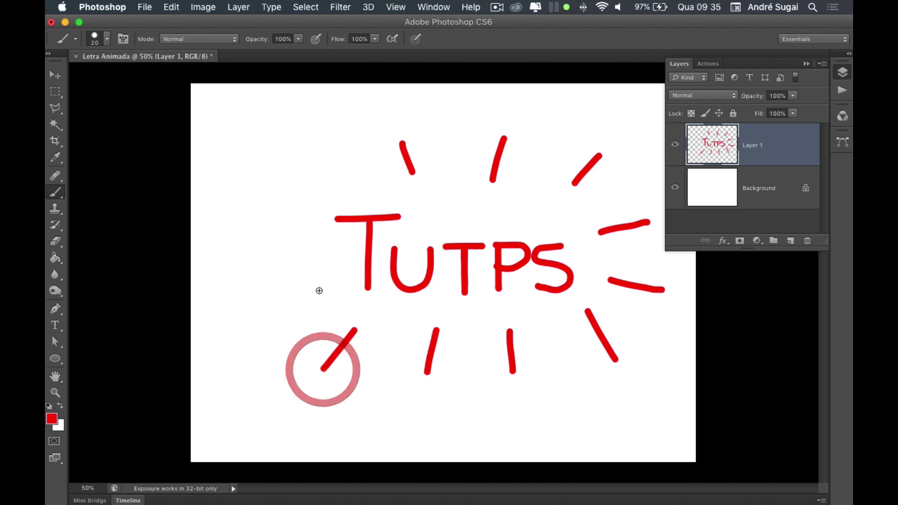
{"action": "left_click_drag", "start_coordinate": [321, 283], "coordinate": [265, 295]}
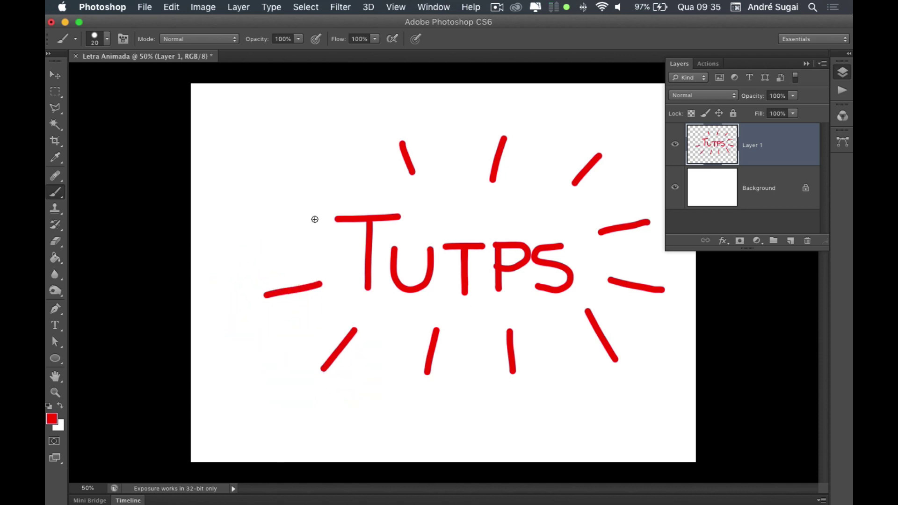
{"action": "left_click_drag", "start_coordinate": [313, 226], "coordinate": [256, 215]}
{"action": "left_click_drag", "start_coordinate": [330, 151], "coordinate": [351, 185]}
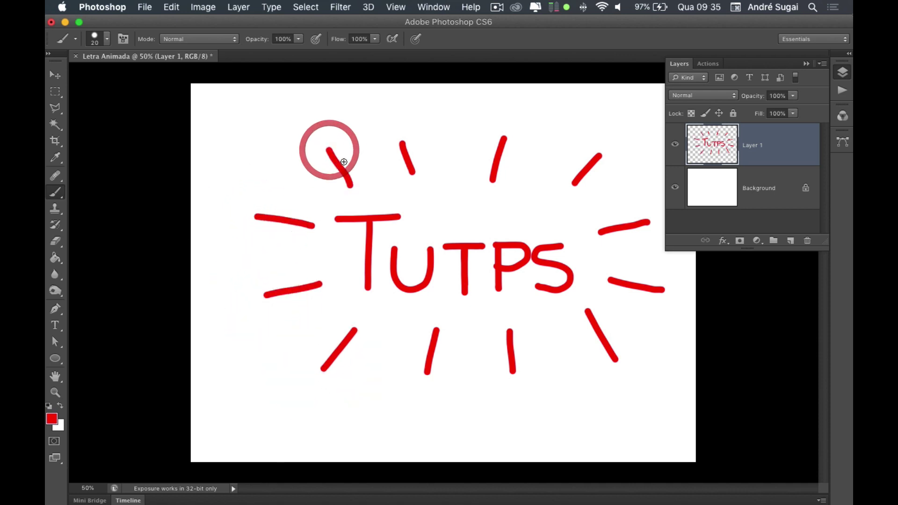
Step: Paint thirteen short red rays in the gaps between the long rays around the word
{"action": "left_click_drag", "start_coordinate": [458, 146], "coordinate": [458, 165]}
{"action": "left_click_drag", "start_coordinate": [546, 158], "coordinate": [536, 180]}
{"action": "left_click_drag", "start_coordinate": [596, 202], "coordinate": [621, 191]}
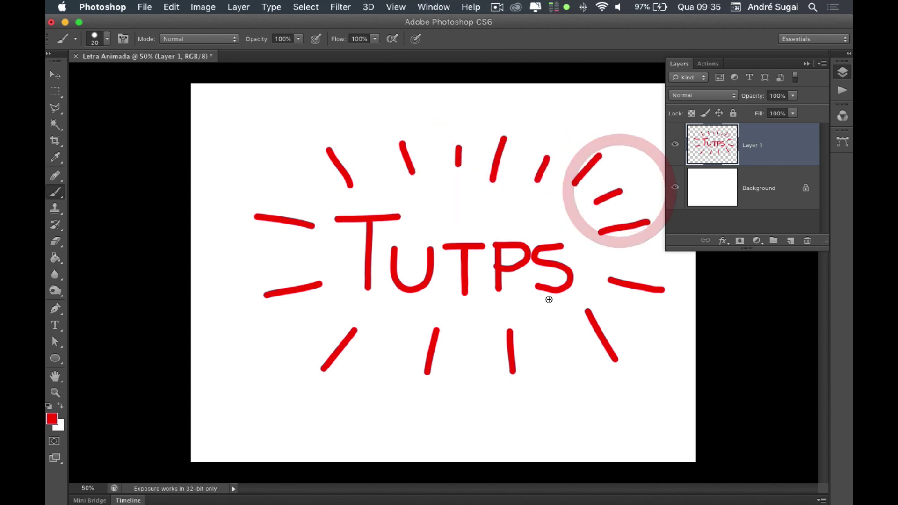
{"action": "left_click_drag", "start_coordinate": [466, 333], "coordinate": [464, 354]}
{"action": "left_click_drag", "start_coordinate": [387, 338], "coordinate": [377, 360]}
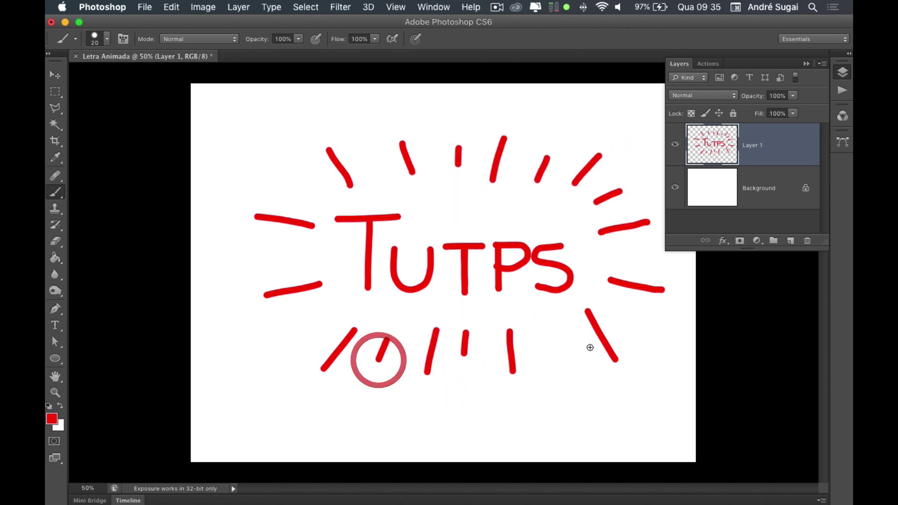
{"action": "left_click_drag", "start_coordinate": [556, 328], "coordinate": [567, 344]}
{"action": "left_click_drag", "start_coordinate": [604, 300], "coordinate": [621, 308]}
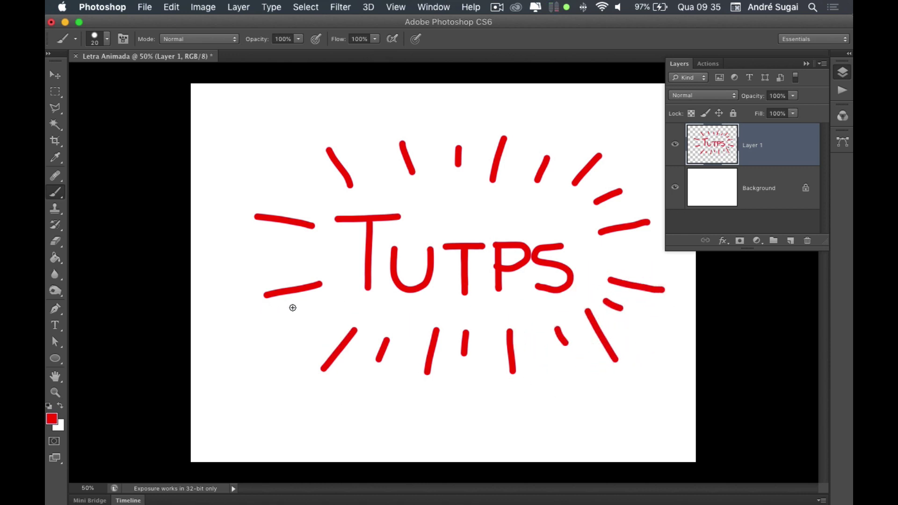
{"action": "left_click_drag", "start_coordinate": [322, 305], "coordinate": [303, 320]}
{"action": "left_click_drag", "start_coordinate": [309, 258], "coordinate": [288, 262]}
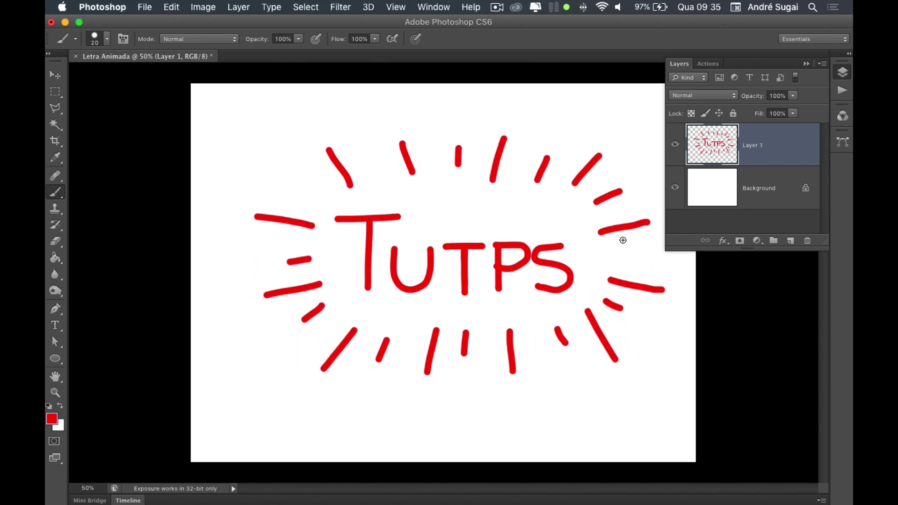
{"action": "left_click_drag", "start_coordinate": [609, 253], "coordinate": [634, 253]}
{"action": "left_click_drag", "start_coordinate": [323, 201], "coordinate": [306, 181]}
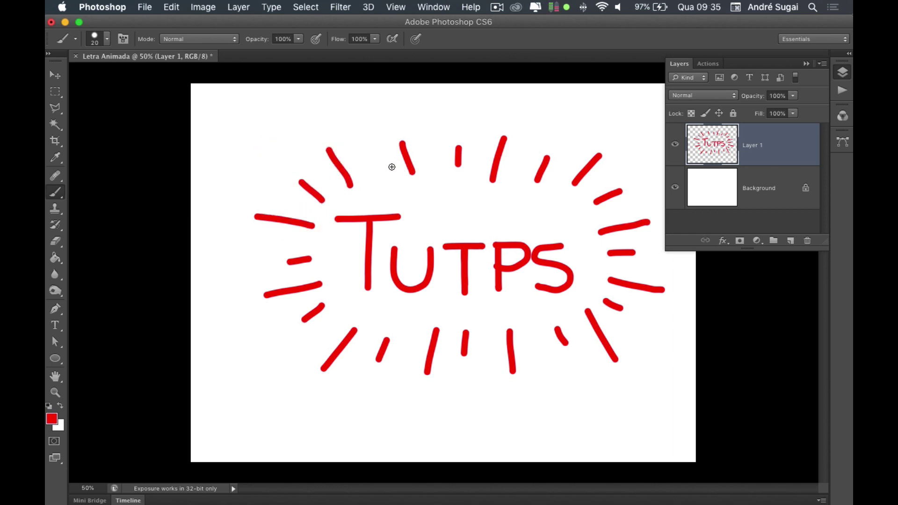
{"action": "left_click_drag", "start_coordinate": [369, 155], "coordinate": [377, 175]}
{"action": "left_click_drag", "start_coordinate": [435, 161], "coordinate": [441, 180]}
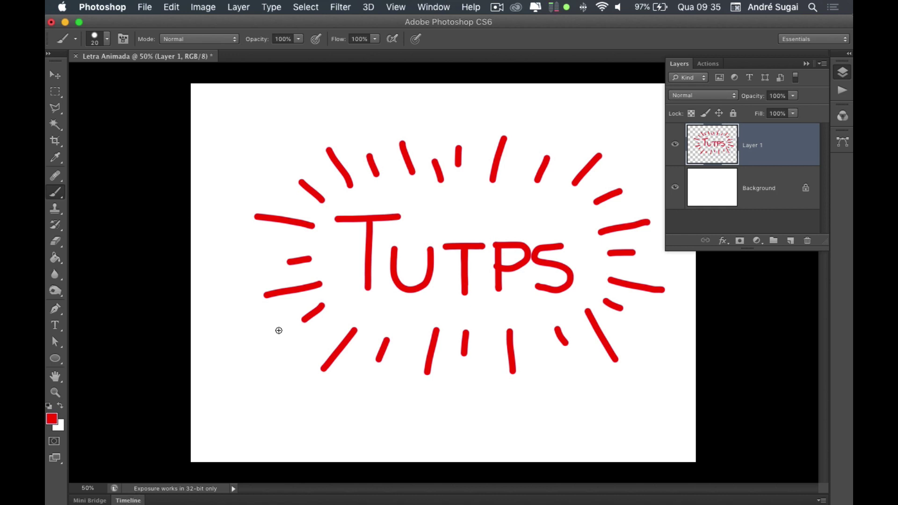
Step: Display the animation timeline below the canvas
{"action": "left_click", "coordinate": [429, 6]}
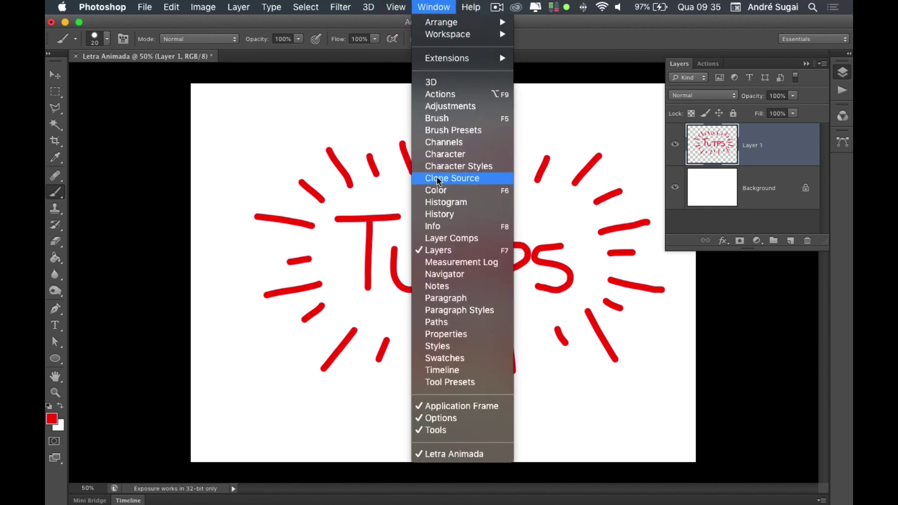
{"action": "left_click", "coordinate": [458, 371]}
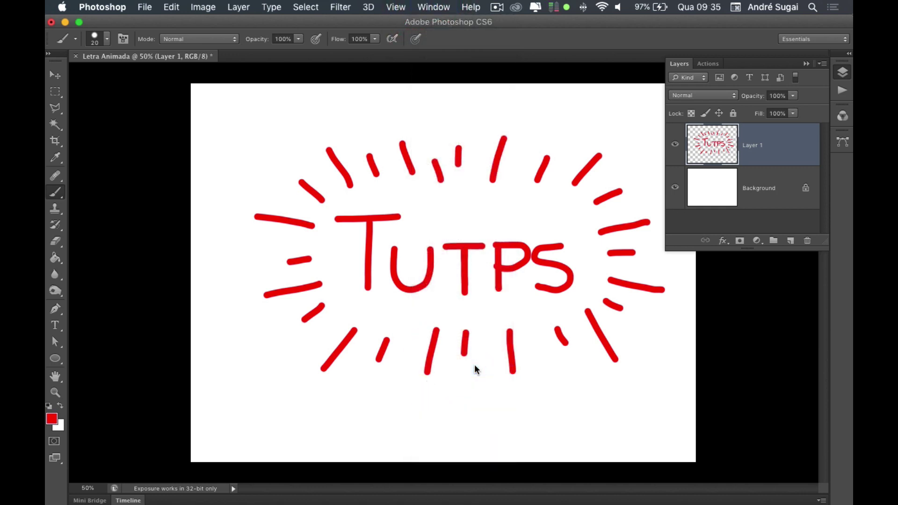
{"action": "left_click_drag", "start_coordinate": [406, 335], "coordinate": [409, 402]}
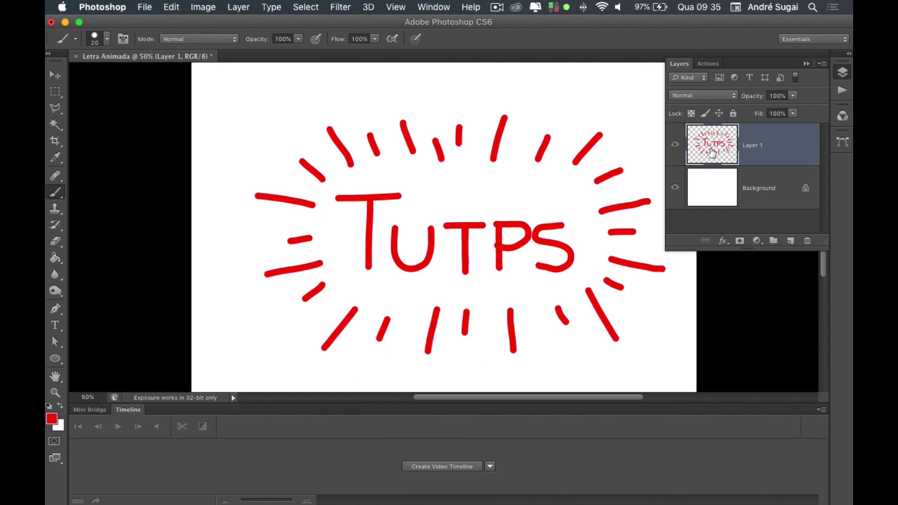
Step: Add a new layer above Layer 1 and trace the letters TUTPS on it with slightly varied brush strokes
{"action": "left_click", "coordinate": [790, 241]}
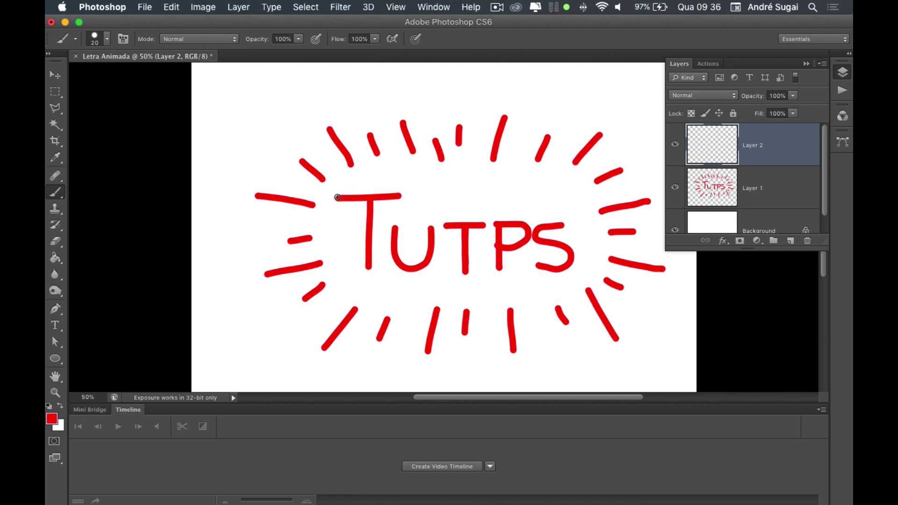
{"action": "mouse_move", "coordinate": [337, 197]}
{"action": "left_mouse_down"}
{"action": "mouse_move", "coordinate": [401, 198]}
{"action": "mouse_move", "coordinate": [370, 234]}
{"action": "mouse_move", "coordinate": [370, 268]}
{"action": "left_mouse_up"}
{"action": "mouse_move", "coordinate": [396, 228]}
{"action": "left_mouse_down"}
{"action": "mouse_move", "coordinate": [407, 265]}
{"action": "mouse_move", "coordinate": [424, 261]}
{"action": "mouse_move", "coordinate": [429, 230]}
{"action": "mouse_move", "coordinate": [484, 225]}
{"action": "left_mouse_up"}
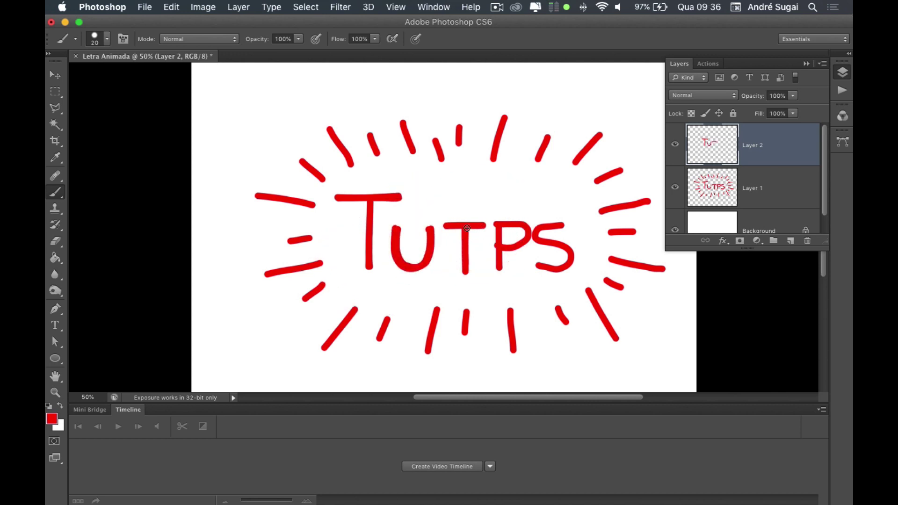
{"action": "left_click_drag", "start_coordinate": [466, 254], "coordinate": [466, 277]}
{"action": "mouse_move", "coordinate": [501, 226]}
{"action": "left_mouse_down"}
{"action": "mouse_move", "coordinate": [500, 266]}
{"action": "mouse_move", "coordinate": [497, 225]}
{"action": "mouse_move", "coordinate": [523, 231]}
{"action": "mouse_move", "coordinate": [520, 246]}
{"action": "mouse_move", "coordinate": [499, 250]}
{"action": "mouse_move", "coordinate": [562, 226]}
{"action": "mouse_move", "coordinate": [537, 235]}
{"action": "mouse_move", "coordinate": [577, 251]}
{"action": "mouse_move", "coordinate": [570, 265]}
{"action": "mouse_move", "coordinate": [533, 265]}
{"action": "left_mouse_up"}
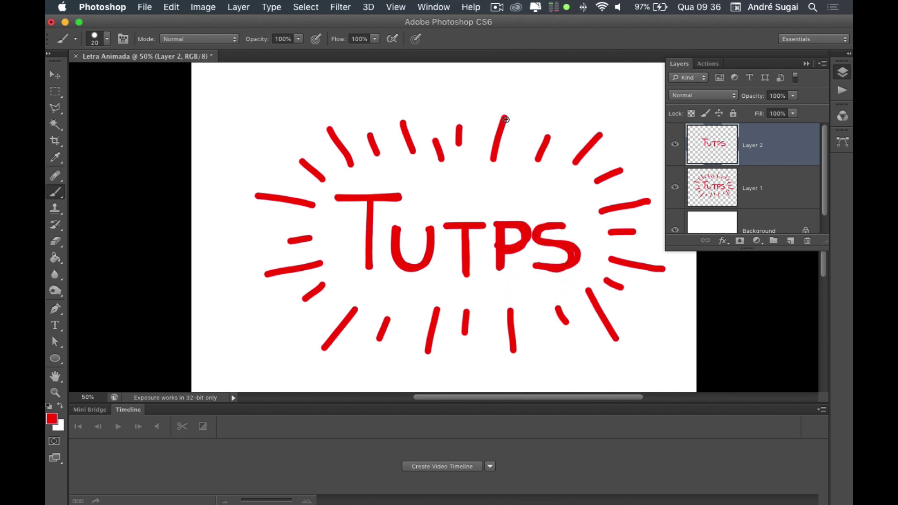
Step: Trace all the long and short rays around the word on Layer 2 with slightly varied brush strokes
{"action": "left_click_drag", "start_coordinate": [506, 120], "coordinate": [494, 159]}
{"action": "left_click_drag", "start_coordinate": [549, 136], "coordinate": [538, 159]}
{"action": "mouse_move", "coordinate": [602, 134]}
{"action": "left_mouse_down"}
{"action": "mouse_move", "coordinate": [577, 165]}
{"action": "mouse_move", "coordinate": [623, 170]}
{"action": "mouse_move", "coordinate": [593, 181]}
{"action": "left_mouse_up"}
{"action": "left_click_drag", "start_coordinate": [602, 212], "coordinate": [649, 205]}
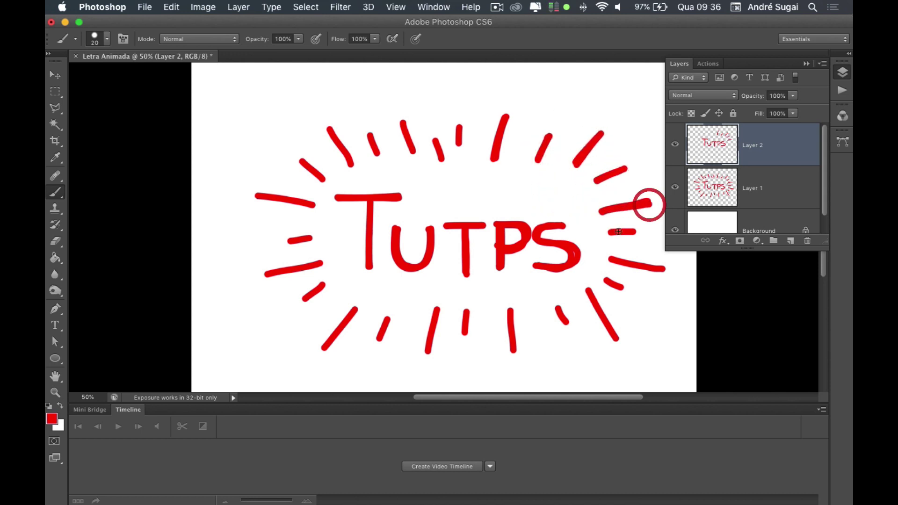
{"action": "left_click_drag", "start_coordinate": [610, 232], "coordinate": [637, 232]}
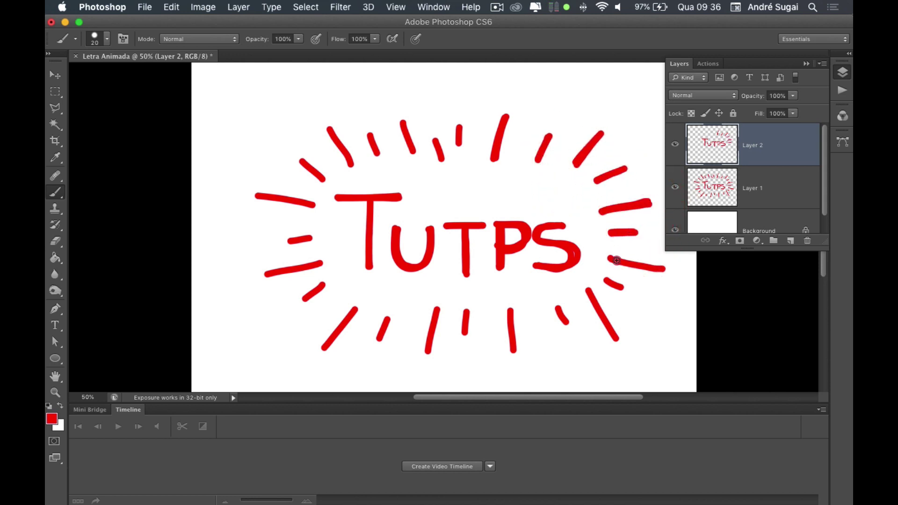
{"action": "left_click_drag", "start_coordinate": [616, 261], "coordinate": [663, 270]}
{"action": "mouse_move", "coordinate": [605, 280]}
{"action": "left_mouse_down"}
{"action": "mouse_move", "coordinate": [622, 288]}
{"action": "mouse_move", "coordinate": [592, 297]}
{"action": "mouse_move", "coordinate": [612, 344]}
{"action": "left_mouse_up"}
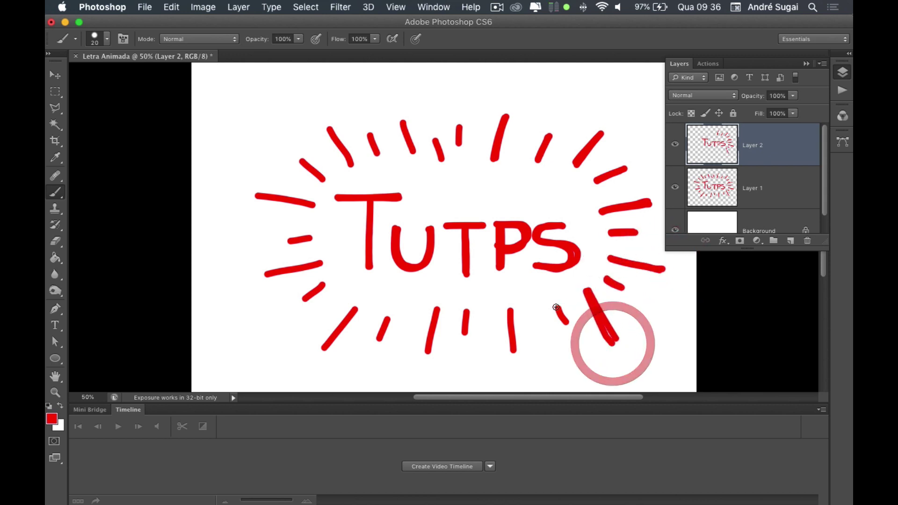
{"action": "left_click_drag", "start_coordinate": [555, 307], "coordinate": [569, 323]}
{"action": "left_click_drag", "start_coordinate": [511, 307], "coordinate": [510, 352]}
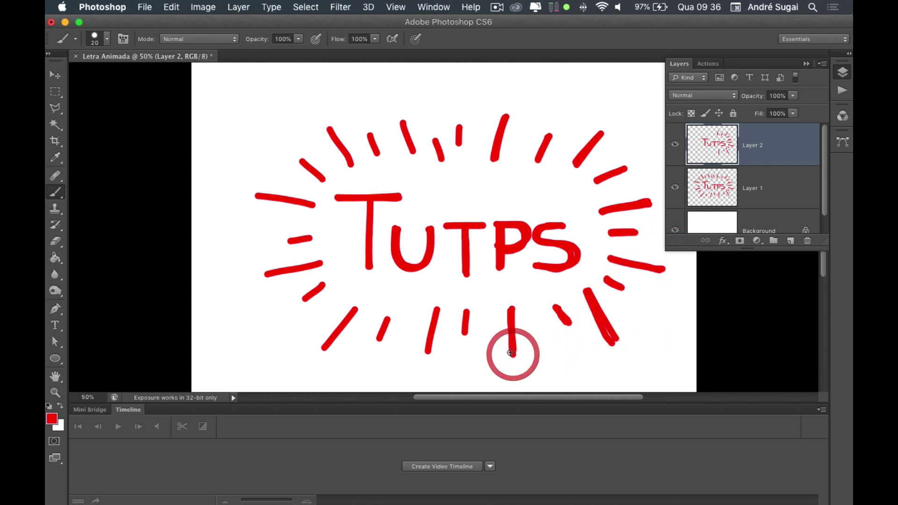
{"action": "mouse_move", "coordinate": [466, 310]}
{"action": "left_mouse_down"}
{"action": "mouse_move", "coordinate": [464, 334]}
{"action": "mouse_move", "coordinate": [429, 346]}
{"action": "mouse_move", "coordinate": [424, 358]}
{"action": "left_mouse_up"}
{"action": "mouse_move", "coordinate": [388, 316]}
{"action": "left_mouse_down"}
{"action": "mouse_move", "coordinate": [378, 341]}
{"action": "mouse_move", "coordinate": [324, 347]}
{"action": "left_mouse_up"}
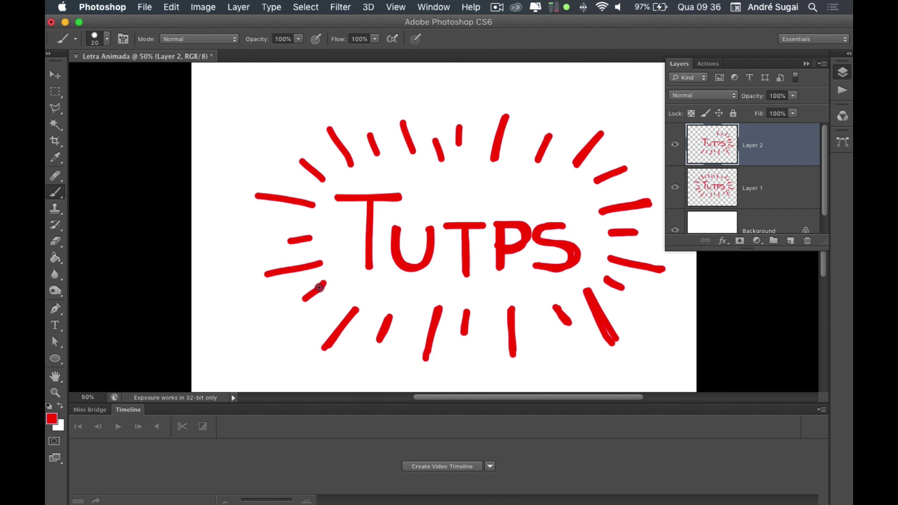
{"action": "left_click_drag", "start_coordinate": [320, 287], "coordinate": [305, 298]}
{"action": "left_click_drag", "start_coordinate": [325, 261], "coordinate": [269, 273]}
{"action": "left_click_drag", "start_coordinate": [313, 234], "coordinate": [290, 241]}
{"action": "left_click_drag", "start_coordinate": [313, 205], "coordinate": [258, 195]}
{"action": "left_click_drag", "start_coordinate": [322, 178], "coordinate": [298, 157]}
{"action": "mouse_move", "coordinate": [352, 163]}
{"action": "left_mouse_down"}
{"action": "mouse_move", "coordinate": [330, 126]}
{"action": "mouse_move", "coordinate": [379, 153]}
{"action": "left_mouse_up"}
{"action": "mouse_move", "coordinate": [401, 120]}
{"action": "left_mouse_down"}
{"action": "mouse_move", "coordinate": [415, 152]}
{"action": "mouse_move", "coordinate": [443, 161]}
{"action": "left_mouse_up"}
{"action": "left_click_drag", "start_coordinate": [459, 126], "coordinate": [459, 142]}
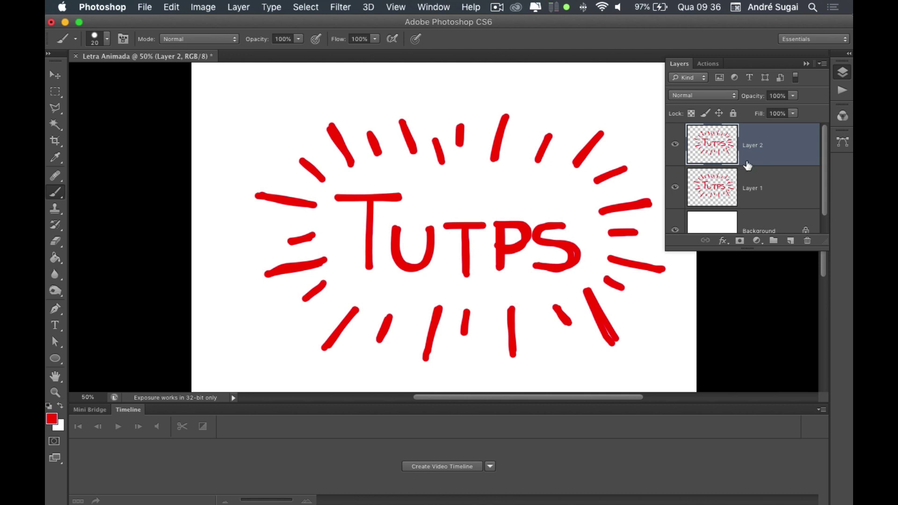
Step: Add another new layer above Layer 2 and trace the letters TUTPS on it for the third frame
{"action": "left_click", "coordinate": [789, 241]}
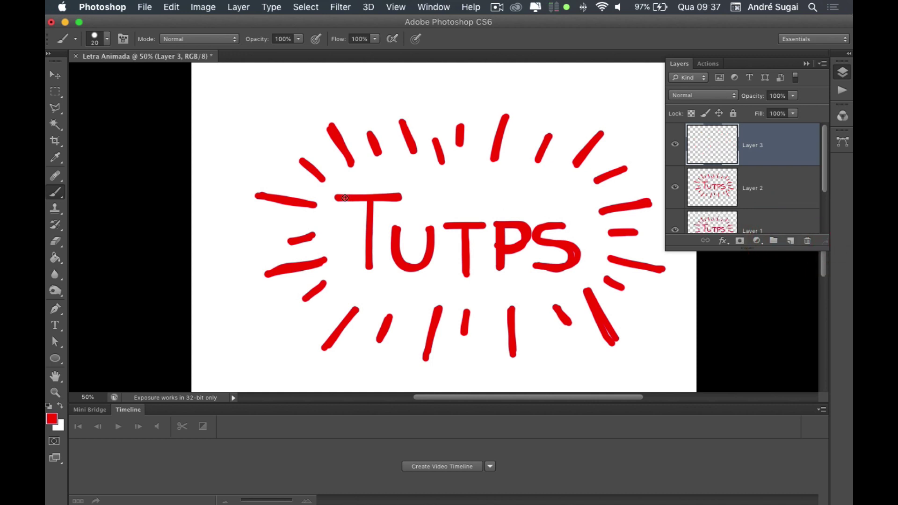
{"action": "mouse_move", "coordinate": [397, 197]}
{"action": "left_mouse_down"}
{"action": "mouse_move", "coordinate": [369, 199]}
{"action": "mouse_move", "coordinate": [372, 268]}
{"action": "left_mouse_up"}
{"action": "mouse_move", "coordinate": [397, 230]}
{"action": "left_mouse_down"}
{"action": "mouse_move", "coordinate": [407, 261]}
{"action": "mouse_move", "coordinate": [429, 243]}
{"action": "mouse_move", "coordinate": [429, 227]}
{"action": "mouse_move", "coordinate": [480, 226]}
{"action": "mouse_move", "coordinate": [468, 242]}
{"action": "mouse_move", "coordinate": [467, 275]}
{"action": "mouse_move", "coordinate": [501, 270]}
{"action": "mouse_move", "coordinate": [500, 250]}
{"action": "mouse_move", "coordinate": [566, 245]}
{"action": "mouse_move", "coordinate": [539, 266]}
{"action": "left_mouse_up"}
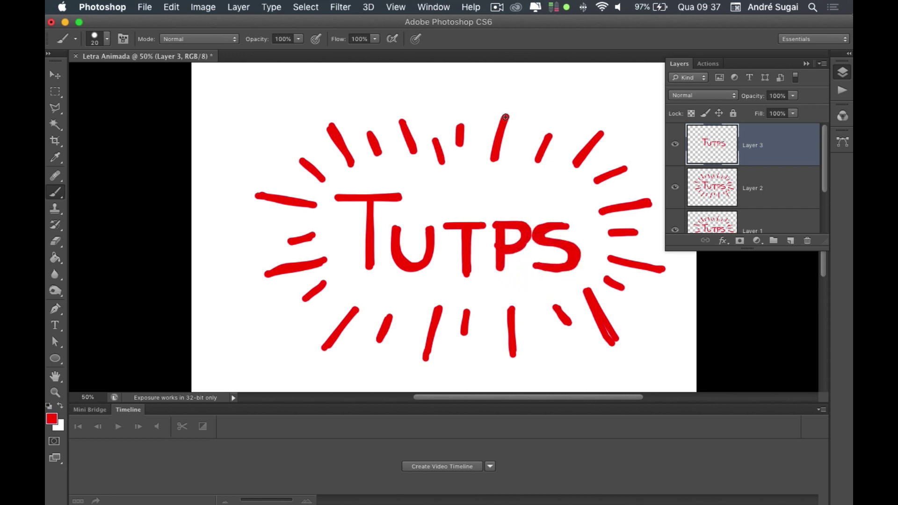
Step: Trace all the long and short rays around the word on Layer 3 with slightly varied brush strokes
{"action": "left_click_drag", "start_coordinate": [495, 162], "coordinate": [496, 161]}
{"action": "left_click_drag", "start_coordinate": [550, 136], "coordinate": [538, 159]}
{"action": "mouse_move", "coordinate": [603, 133]}
{"action": "left_mouse_down"}
{"action": "mouse_move", "coordinate": [577, 164]}
{"action": "mouse_move", "coordinate": [624, 171]}
{"action": "left_mouse_up"}
{"action": "left_click_drag", "start_coordinate": [604, 212], "coordinate": [650, 202]}
{"action": "left_click_drag", "start_coordinate": [610, 232], "coordinate": [621, 231]}
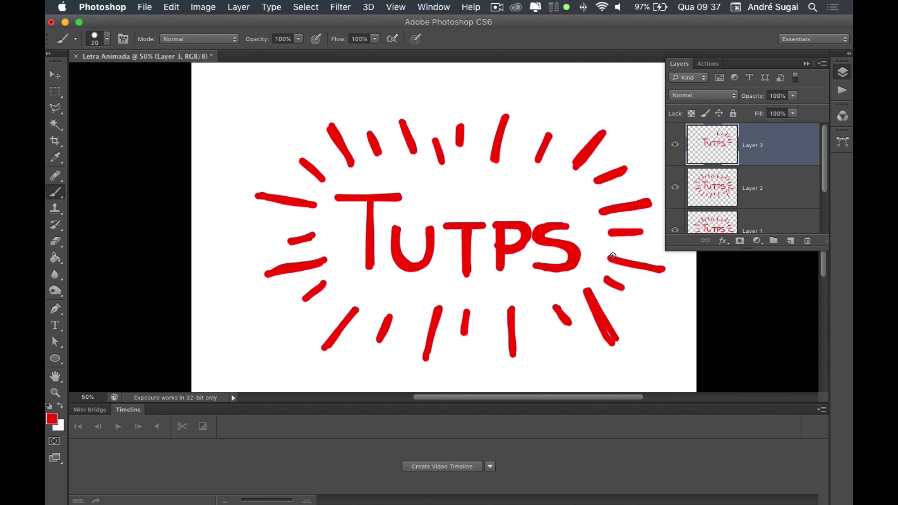
{"action": "mouse_move", "coordinate": [633, 263]}
{"action": "left_mouse_down"}
{"action": "mouse_move", "coordinate": [662, 270]}
{"action": "mouse_move", "coordinate": [590, 304]}
{"action": "mouse_move", "coordinate": [610, 343]}
{"action": "left_mouse_up"}
{"action": "left_click_drag", "start_coordinate": [556, 307], "coordinate": [569, 323]}
{"action": "left_click_drag", "start_coordinate": [508, 309], "coordinate": [512, 357]}
{"action": "mouse_move", "coordinate": [465, 309]}
{"action": "left_mouse_down"}
{"action": "mouse_move", "coordinate": [465, 335]}
{"action": "mouse_move", "coordinate": [425, 357]}
{"action": "left_mouse_up"}
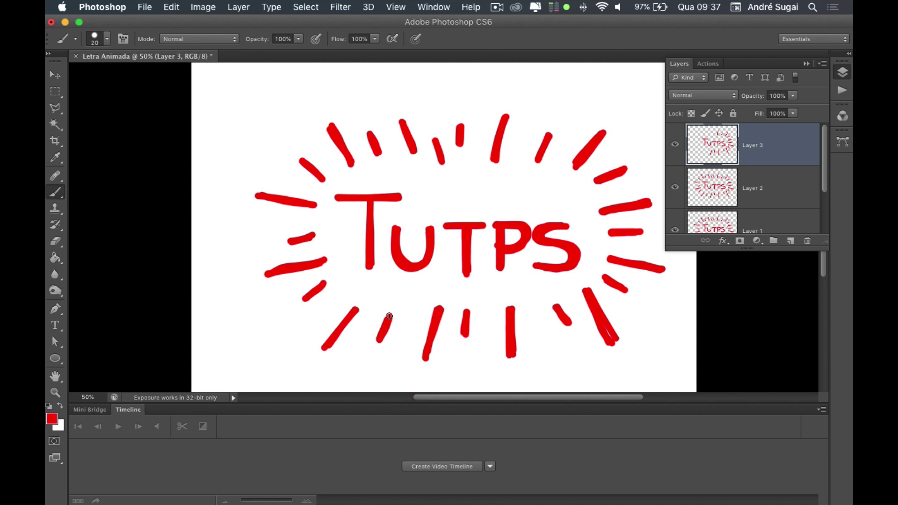
{"action": "left_click_drag", "start_coordinate": [389, 316], "coordinate": [379, 341]}
{"action": "left_click_drag", "start_coordinate": [354, 308], "coordinate": [325, 346]}
{"action": "left_click", "coordinate": [307, 295]}
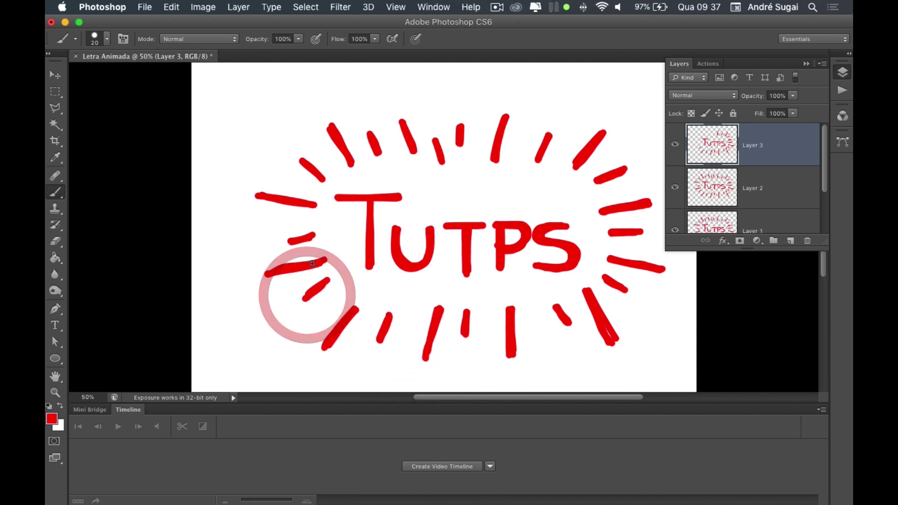
{"action": "left_click_drag", "start_coordinate": [273, 273], "coordinate": [273, 273]}
{"action": "left_click_drag", "start_coordinate": [317, 236], "coordinate": [291, 241]}
{"action": "left_click_drag", "start_coordinate": [317, 203], "coordinate": [258, 196]}
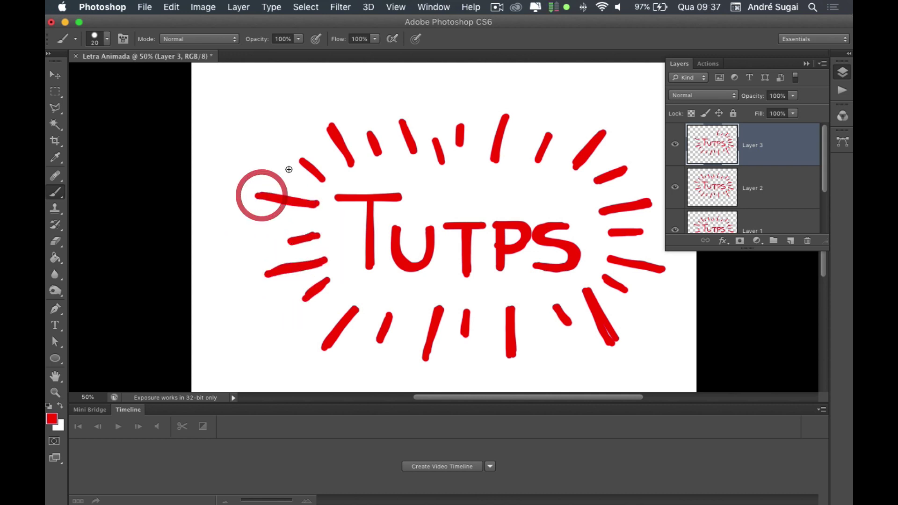
{"action": "left_click_drag", "start_coordinate": [319, 178], "coordinate": [319, 178]}
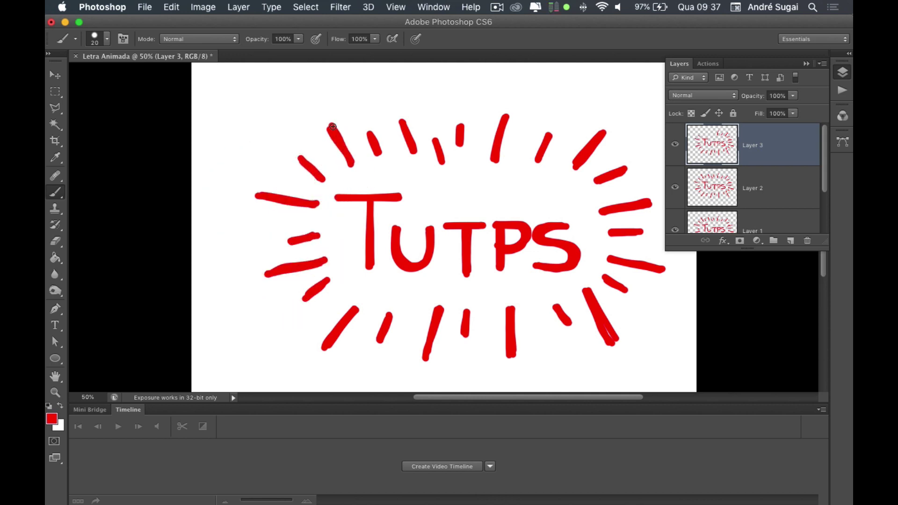
{"action": "mouse_move", "coordinate": [329, 124]}
{"action": "left_mouse_down"}
{"action": "mouse_move", "coordinate": [353, 161]}
{"action": "mouse_move", "coordinate": [411, 148]}
{"action": "mouse_move", "coordinate": [443, 162]}
{"action": "mouse_move", "coordinate": [460, 143]}
{"action": "mouse_move", "coordinate": [492, 162]}
{"action": "mouse_move", "coordinate": [537, 161]}
{"action": "left_mouse_up"}
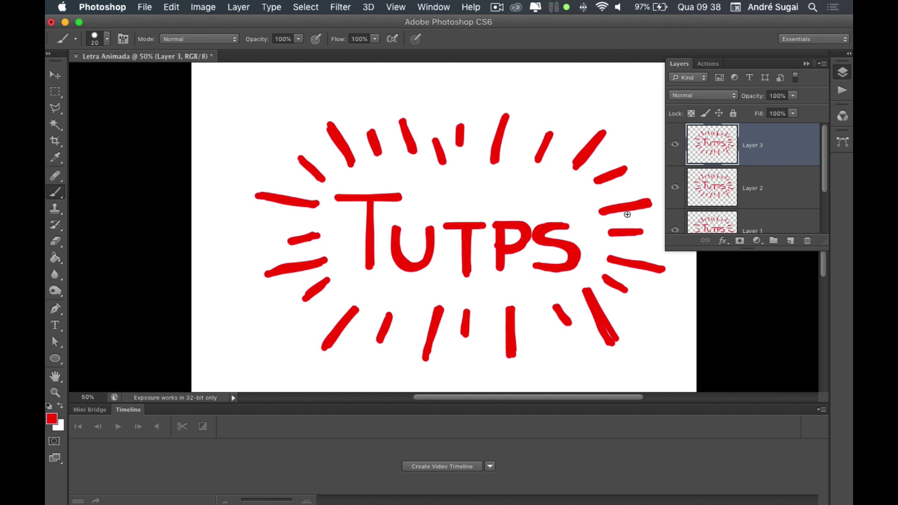
Step: Add a new layer above Layer 3 and trace all the rays around the word on it for the fourth frame
{"action": "left_click_drag", "start_coordinate": [826, 245], "coordinate": [824, 316]}
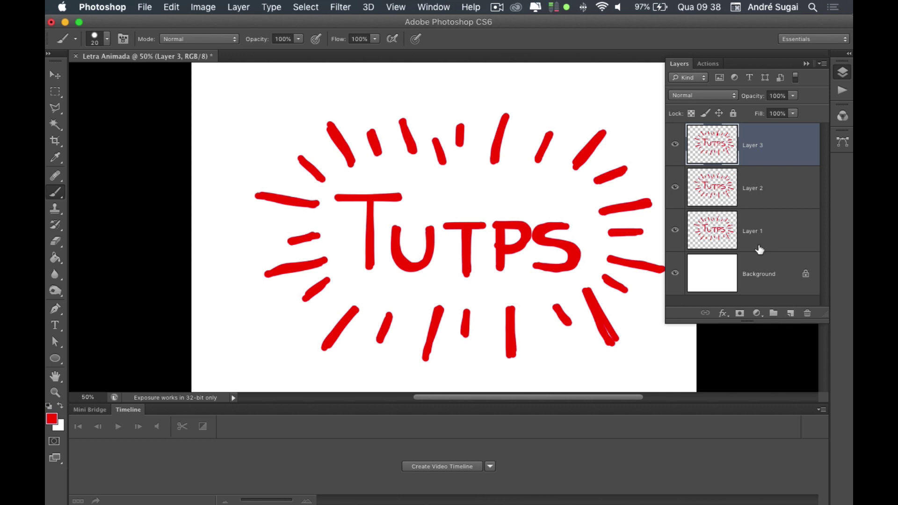
{"action": "left_click", "coordinate": [790, 313]}
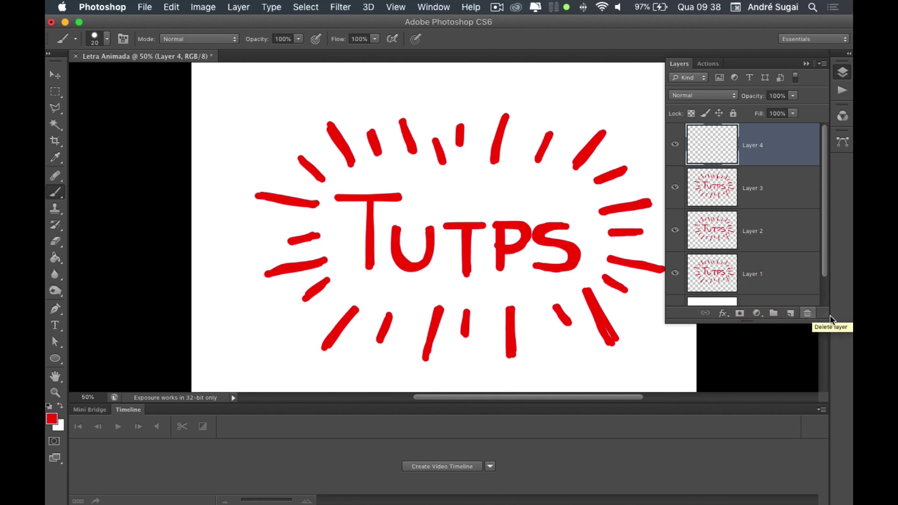
{"action": "left_click_drag", "start_coordinate": [826, 317], "coordinate": [824, 333]}
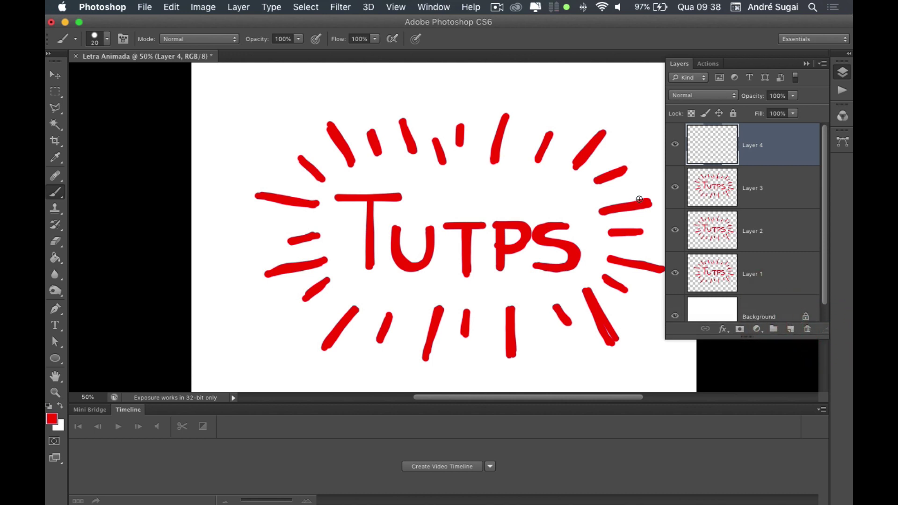
{"action": "mouse_move", "coordinate": [504, 127]}
{"action": "left_mouse_down"}
{"action": "mouse_move", "coordinate": [494, 162]}
{"action": "mouse_move", "coordinate": [538, 160]}
{"action": "left_mouse_up"}
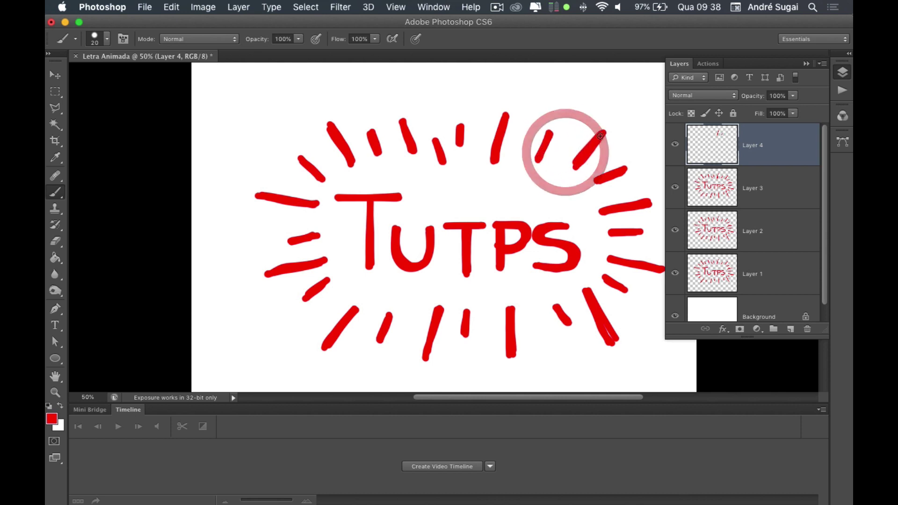
{"action": "mouse_move", "coordinate": [603, 134]}
{"action": "left_mouse_down"}
{"action": "mouse_move", "coordinate": [575, 166]}
{"action": "mouse_move", "coordinate": [599, 182]}
{"action": "mouse_move", "coordinate": [624, 174]}
{"action": "mouse_move", "coordinate": [603, 213]}
{"action": "mouse_move", "coordinate": [650, 205]}
{"action": "left_mouse_up"}
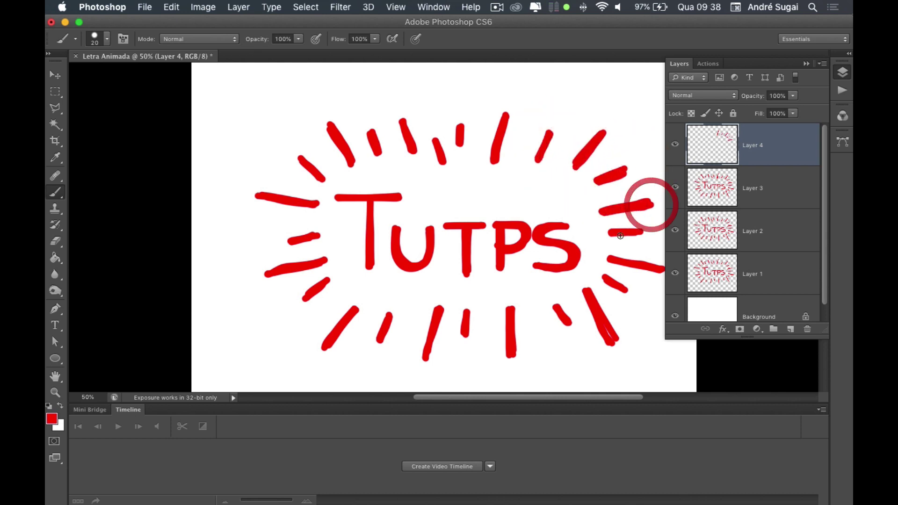
{"action": "left_click_drag", "start_coordinate": [611, 233], "coordinate": [641, 233]}
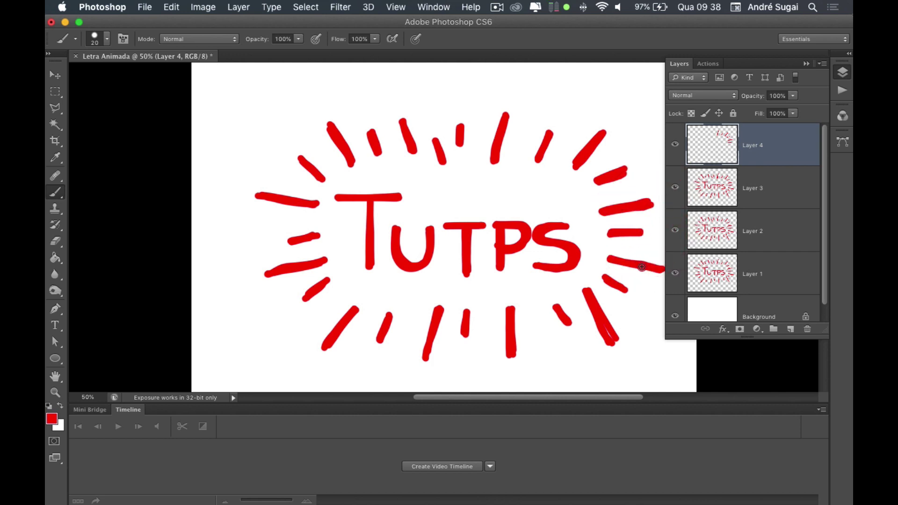
{"action": "left_click_drag", "start_coordinate": [641, 266], "coordinate": [664, 270]}
{"action": "mouse_move", "coordinate": [603, 280]}
{"action": "left_mouse_down"}
{"action": "mouse_move", "coordinate": [630, 293]}
{"action": "mouse_move", "coordinate": [591, 292]}
{"action": "mouse_move", "coordinate": [596, 309]}
{"action": "left_mouse_up"}
{"action": "left_click_drag", "start_coordinate": [611, 343], "coordinate": [611, 342]}
{"action": "left_click_drag", "start_coordinate": [556, 306], "coordinate": [568, 321]}
{"action": "left_click_drag", "start_coordinate": [509, 309], "coordinate": [509, 354]}
{"action": "mouse_move", "coordinate": [466, 309]}
{"action": "left_mouse_down"}
{"action": "mouse_move", "coordinate": [466, 339]}
{"action": "mouse_move", "coordinate": [426, 357]}
{"action": "left_mouse_up"}
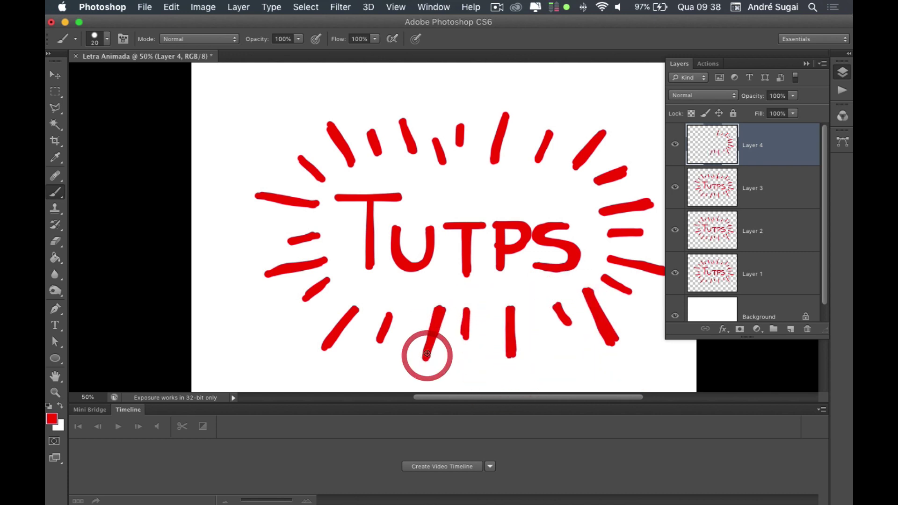
{"action": "left_click_drag", "start_coordinate": [391, 314], "coordinate": [378, 342]}
{"action": "left_click_drag", "start_coordinate": [356, 310], "coordinate": [339, 333]}
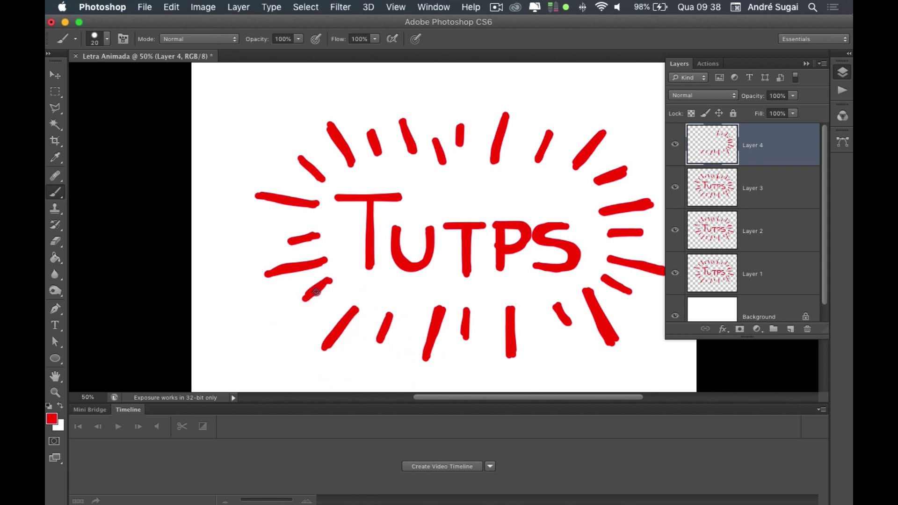
{"action": "left_click_drag", "start_coordinate": [316, 291], "coordinate": [304, 297]}
{"action": "left_click_drag", "start_coordinate": [325, 260], "coordinate": [271, 270]}
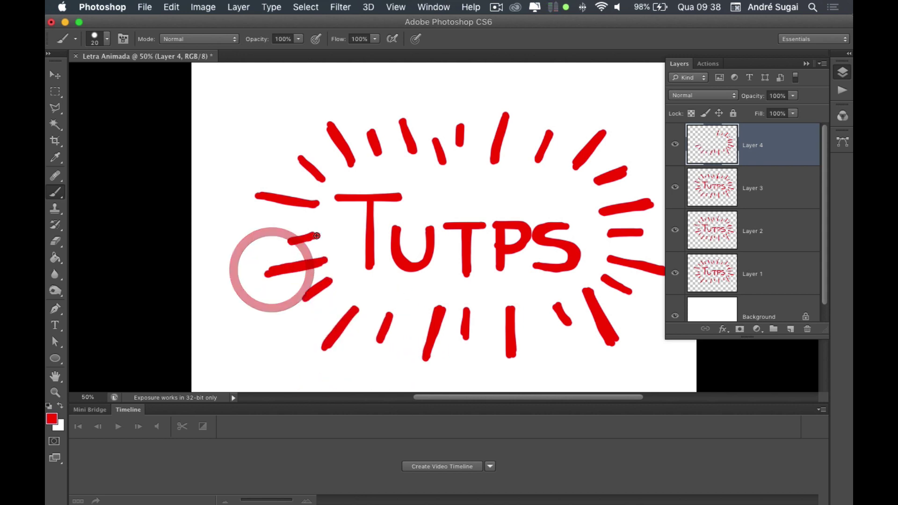
{"action": "left_click_drag", "start_coordinate": [317, 236], "coordinate": [293, 239]}
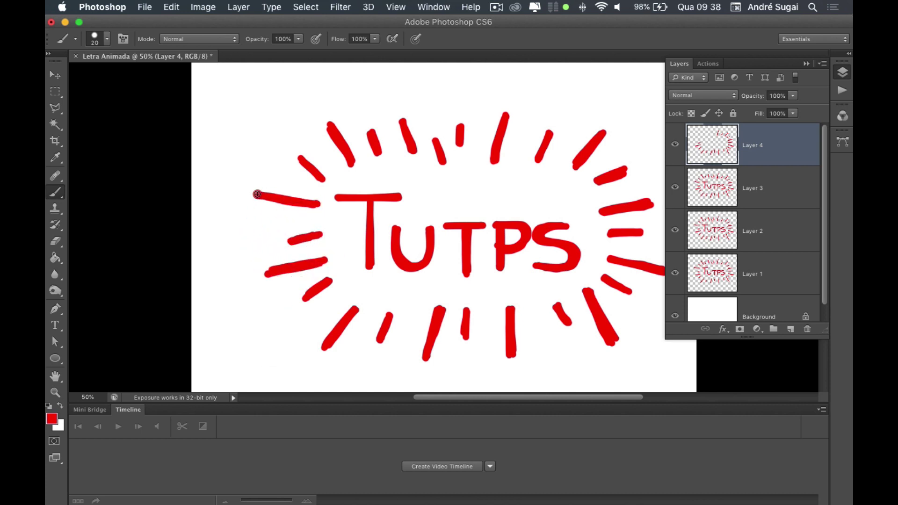
{"action": "left_click_drag", "start_coordinate": [257, 194], "coordinate": [258, 194]}
{"action": "mouse_move", "coordinate": [297, 157]}
{"action": "left_mouse_down"}
{"action": "mouse_move", "coordinate": [325, 178]}
{"action": "mouse_move", "coordinate": [375, 139]}
{"action": "mouse_move", "coordinate": [381, 153]}
{"action": "mouse_move", "coordinate": [445, 157]}
{"action": "left_mouse_up"}
{"action": "left_click_drag", "start_coordinate": [460, 122], "coordinate": [459, 144]}
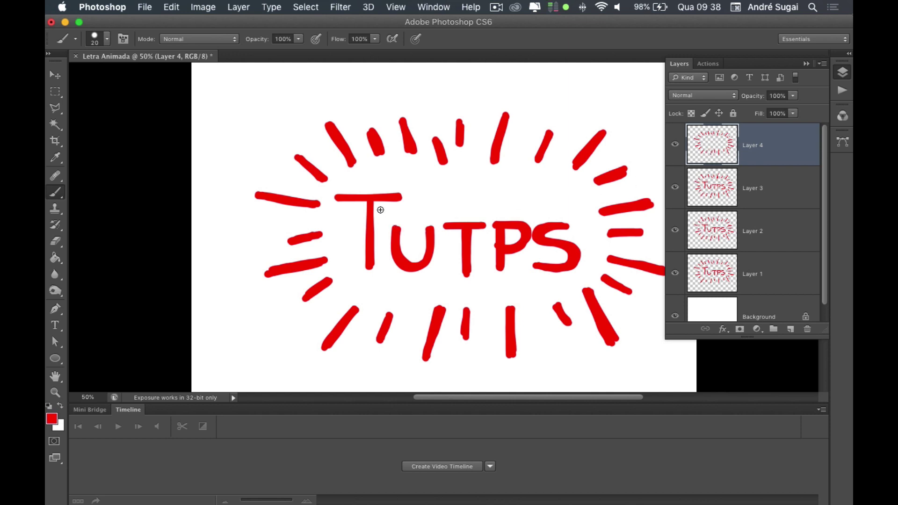
Step: Trace the letters TUTPS on Layer 4 with slightly varied brush strokes
{"action": "mouse_move", "coordinate": [388, 199]}
{"action": "left_mouse_down"}
{"action": "mouse_move", "coordinate": [372, 265]}
{"action": "mouse_move", "coordinate": [402, 247]}
{"action": "mouse_move", "coordinate": [399, 233]}
{"action": "mouse_move", "coordinate": [398, 259]}
{"action": "mouse_move", "coordinate": [423, 269]}
{"action": "mouse_move", "coordinate": [426, 231]}
{"action": "mouse_move", "coordinate": [481, 224]}
{"action": "mouse_move", "coordinate": [470, 229]}
{"action": "mouse_move", "coordinate": [466, 277]}
{"action": "left_mouse_up"}
{"action": "left_click_drag", "start_coordinate": [499, 227], "coordinate": [499, 259]}
{"action": "mouse_move", "coordinate": [524, 231]}
{"action": "left_mouse_down"}
{"action": "mouse_move", "coordinate": [495, 251]}
{"action": "mouse_move", "coordinate": [537, 269]}
{"action": "left_mouse_up"}
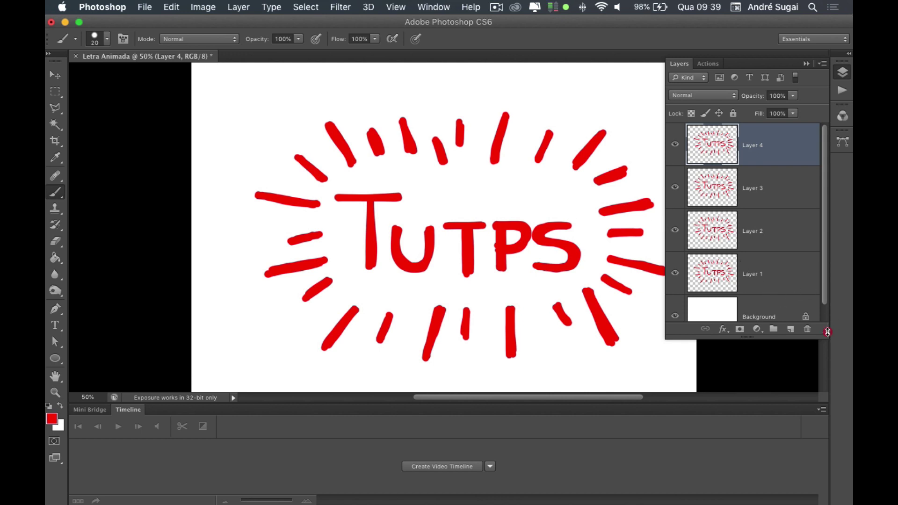
Step: Set the foreground color to violet-blue #6430f8 and fill the Background layer with it using the Paint Bucket
{"action": "left_click_drag", "start_coordinate": [827, 332], "coordinate": [827, 356]}
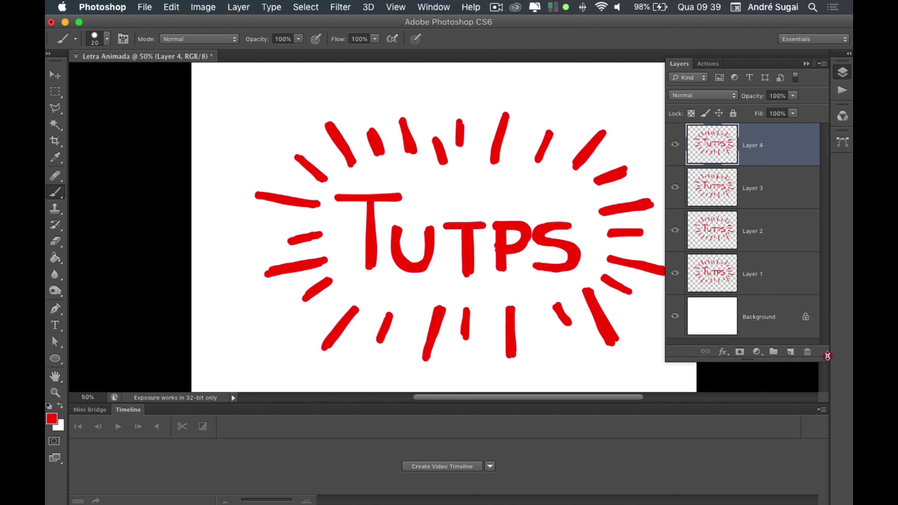
{"action": "left_click", "coordinate": [759, 308]}
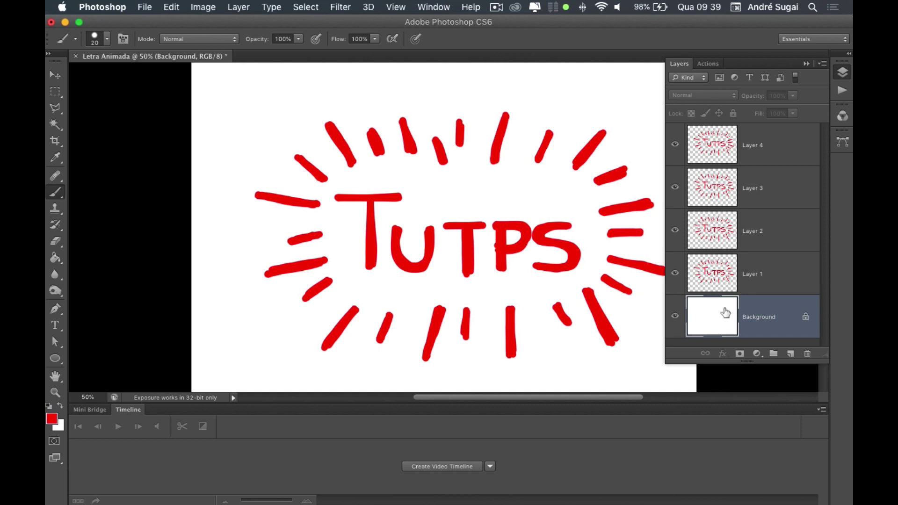
{"action": "left_click", "coordinate": [54, 423]}
{"action": "left_click", "coordinate": [636, 260]}
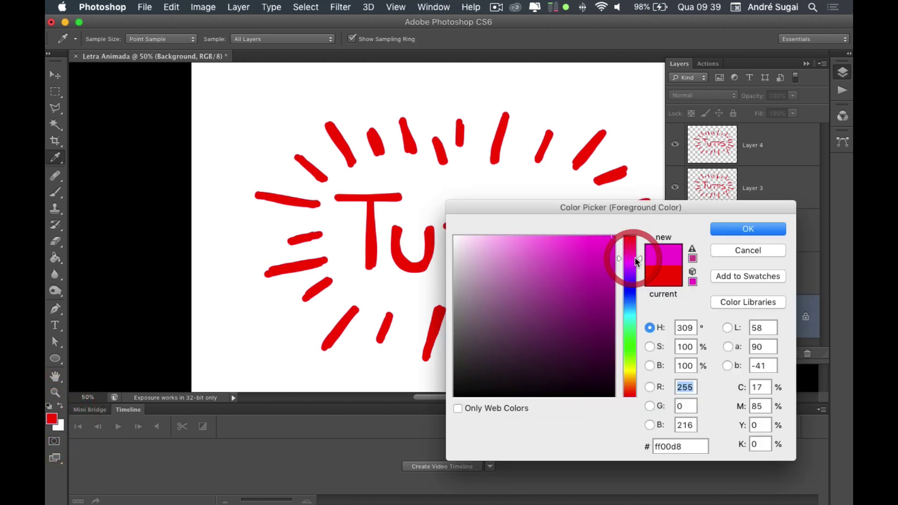
{"action": "left_click", "coordinate": [634, 311]}
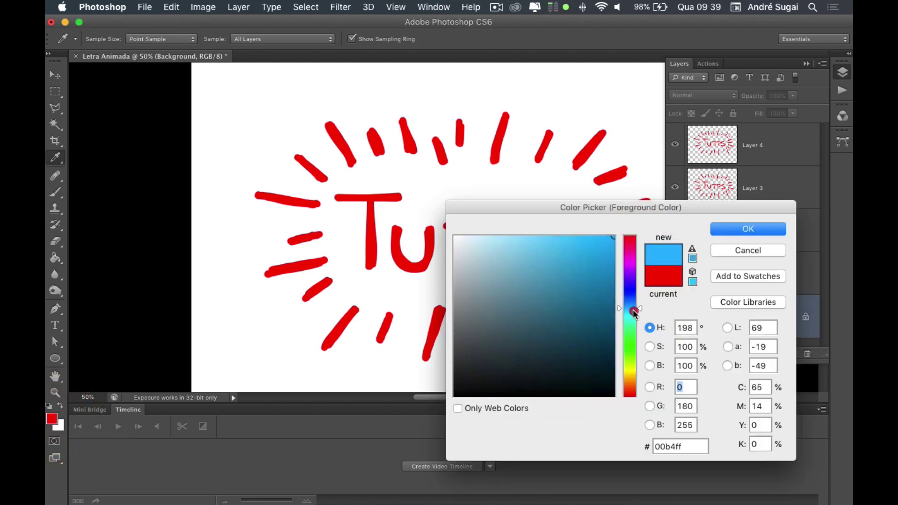
{"action": "mouse_move", "coordinate": [634, 312]}
{"action": "left_mouse_down"}
{"action": "mouse_move", "coordinate": [644, 369]}
{"action": "mouse_move", "coordinate": [635, 285]}
{"action": "left_mouse_up"}
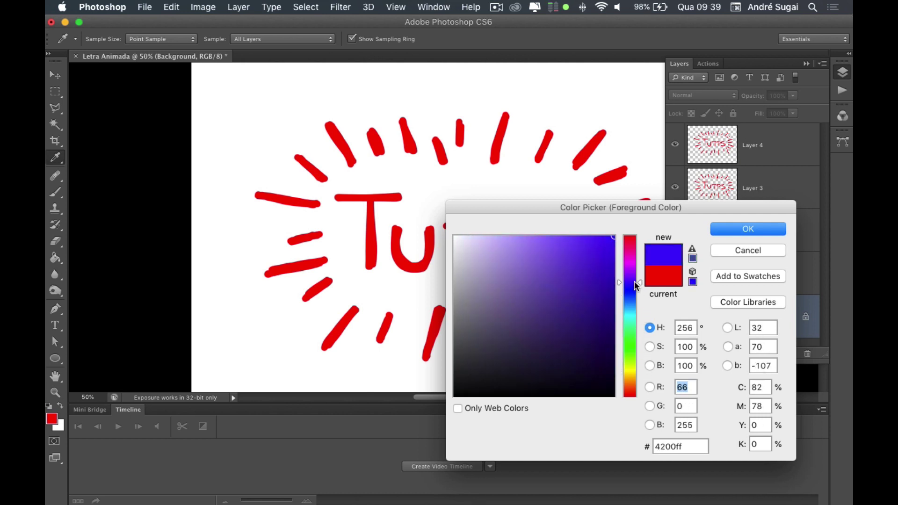
{"action": "left_click_drag", "start_coordinate": [590, 248], "coordinate": [584, 240]}
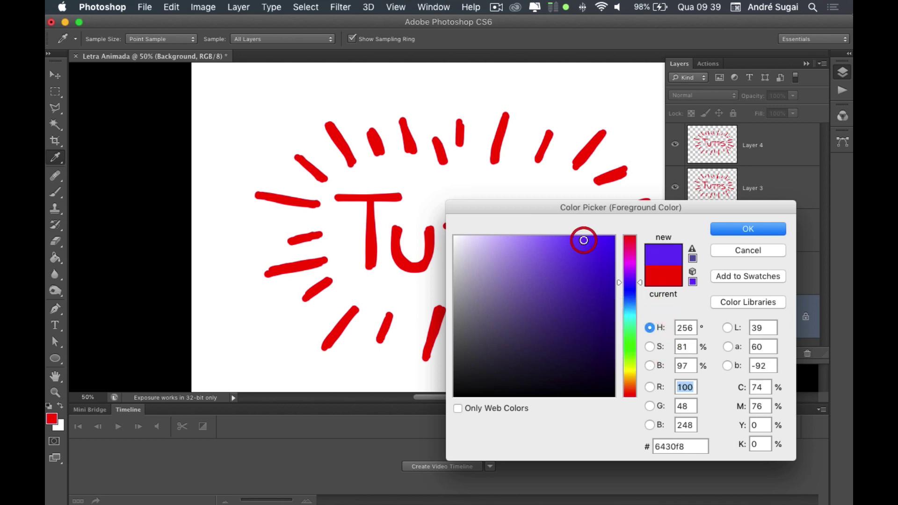
{"action": "left_click", "coordinate": [765, 229]}
{"action": "key", "text": "b"}
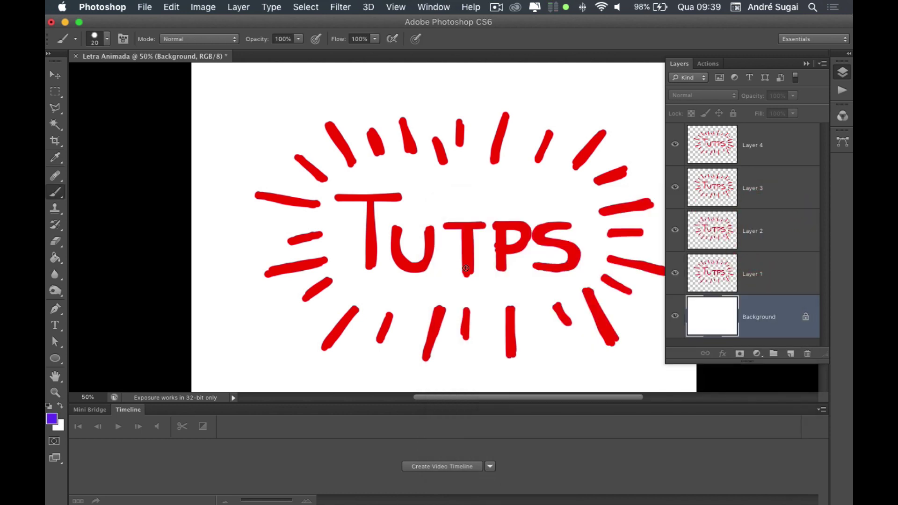
{"action": "left_click", "coordinate": [55, 263]}
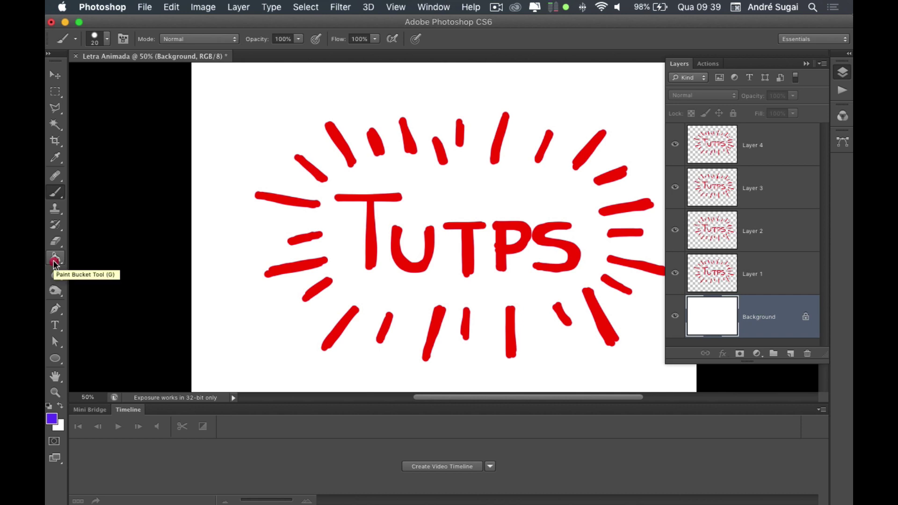
{"action": "left_click", "coordinate": [252, 202]}
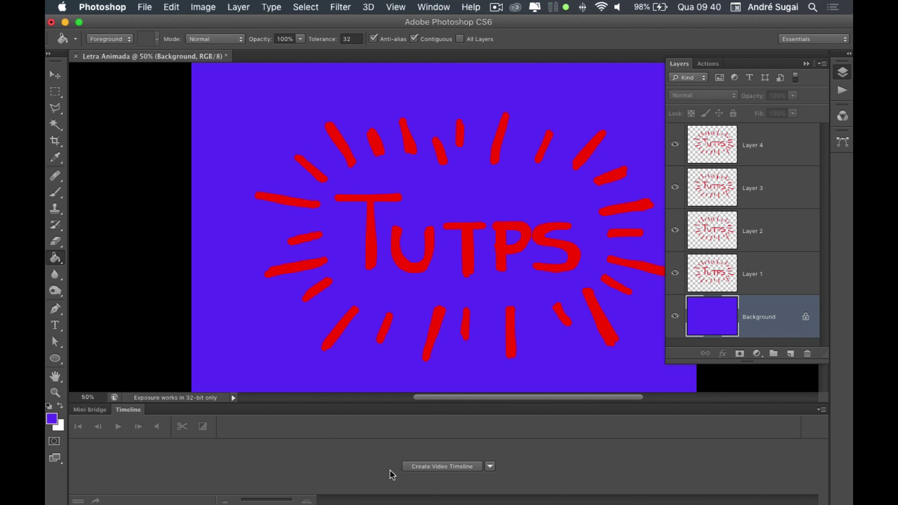
Step: Create a video timeline from the layers and enlarge the timeline area so all four layer tracks are visible
{"action": "left_click", "coordinate": [429, 469]}
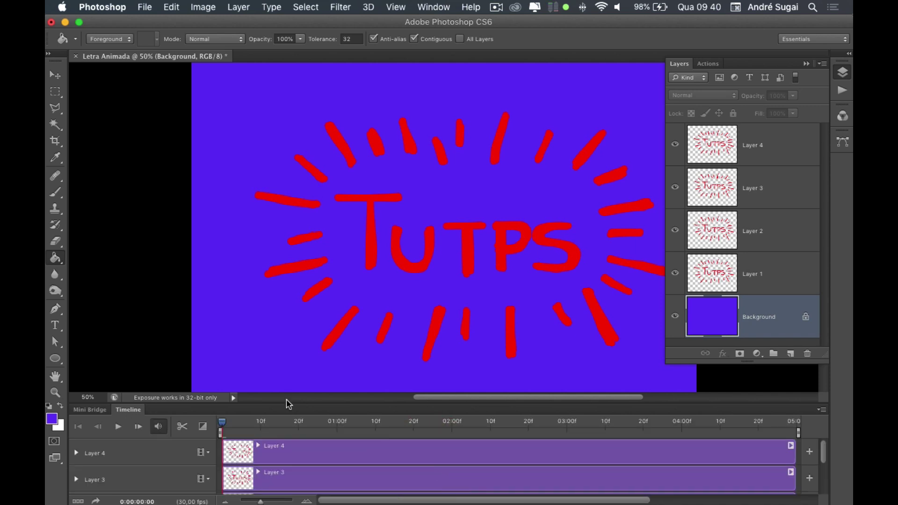
{"action": "left_click_drag", "start_coordinate": [300, 378], "coordinate": [302, 344]}
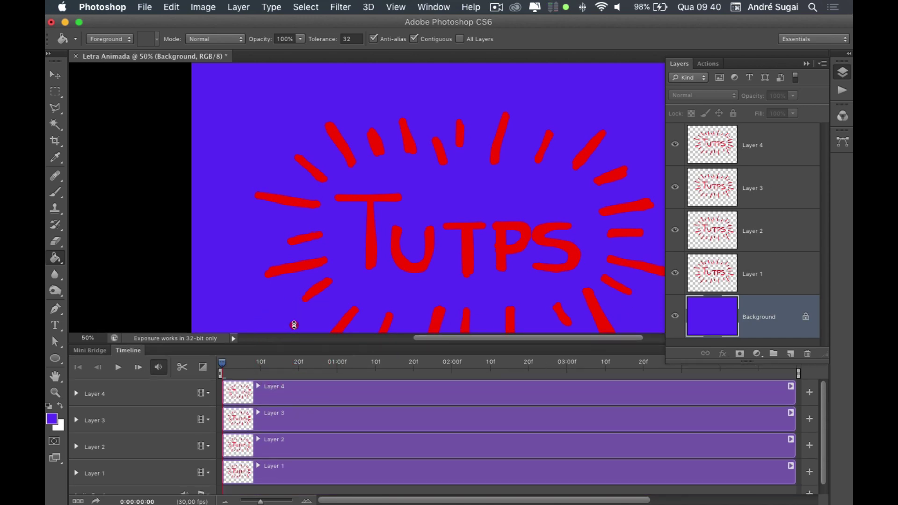
{"action": "mouse_move", "coordinate": [294, 344]}
{"action": "left_mouse_down"}
{"action": "mouse_move", "coordinate": [294, 325]}
{"action": "mouse_move", "coordinate": [290, 341]}
{"action": "left_mouse_up"}
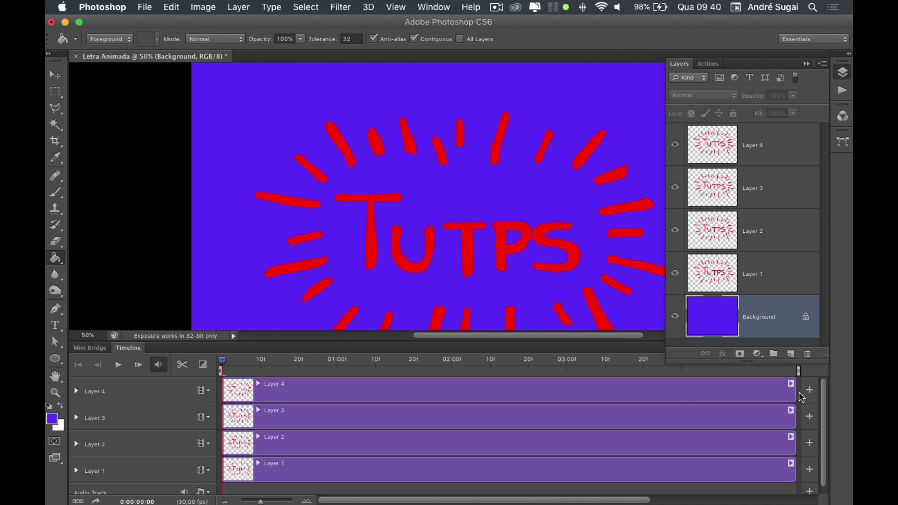
{"action": "left_click", "coordinate": [807, 64]}
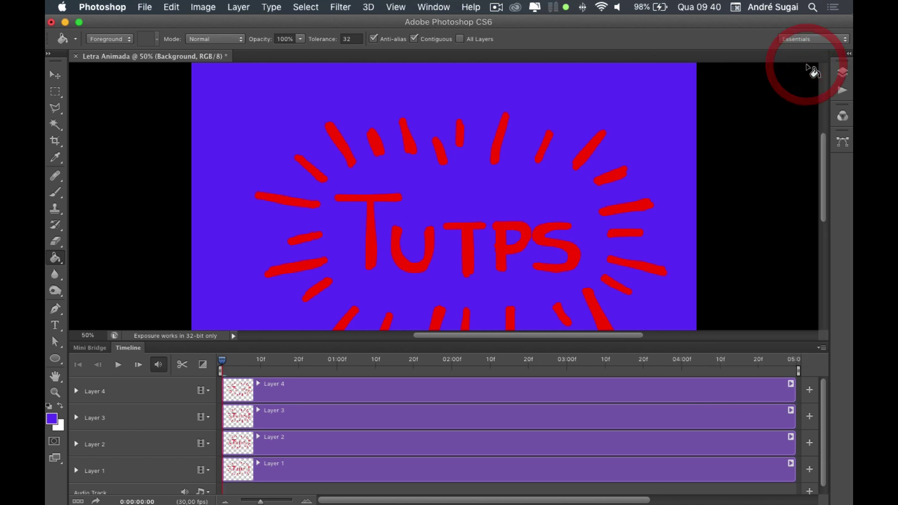
{"action": "key", "text": "space"}
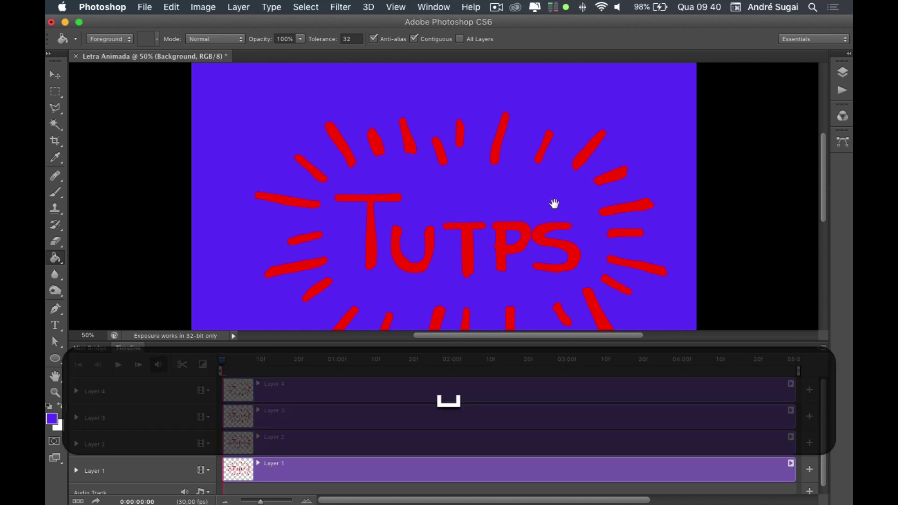
{"action": "left_click_drag", "start_coordinate": [553, 203], "coordinate": [559, 156]}
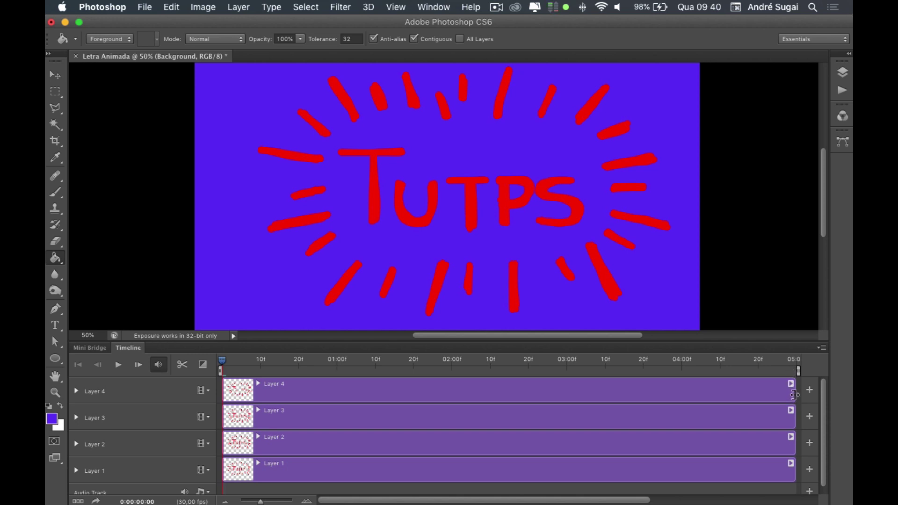
Step: Trim the timeline clips of Layers 4, 3, 2 and 1 to a duration of 6 frames each
{"action": "left_click_drag", "start_coordinate": [794, 394], "coordinate": [241, 395]}
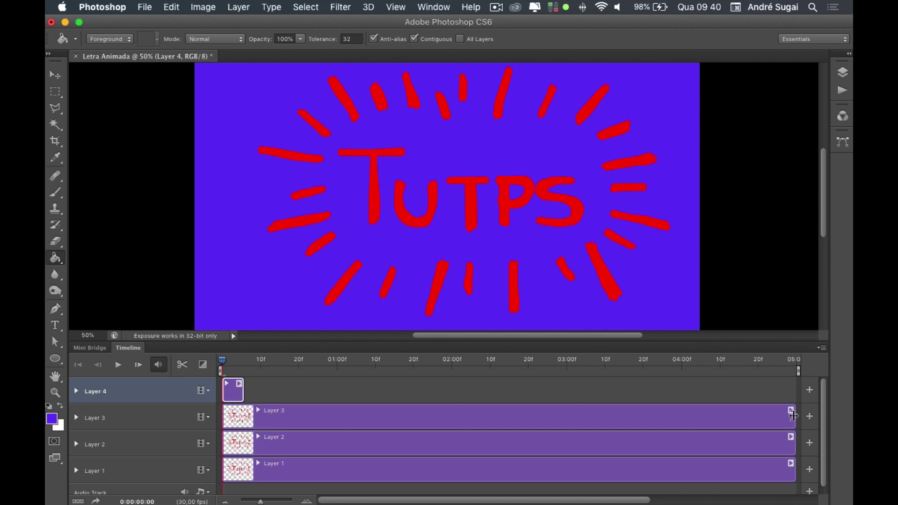
{"action": "left_click_drag", "start_coordinate": [792, 416], "coordinate": [401, 418]}
{"action": "left_click_drag", "start_coordinate": [305, 423], "coordinate": [243, 422]}
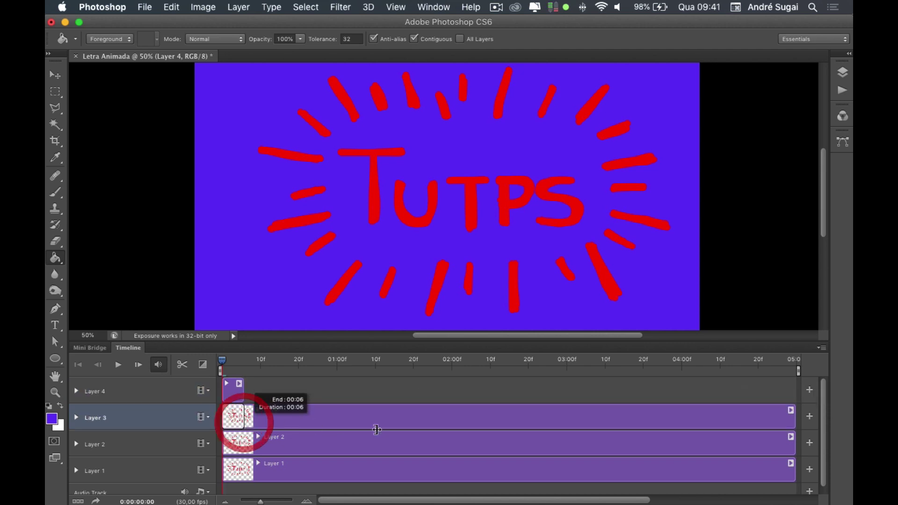
{"action": "left_click", "coordinate": [463, 447]}
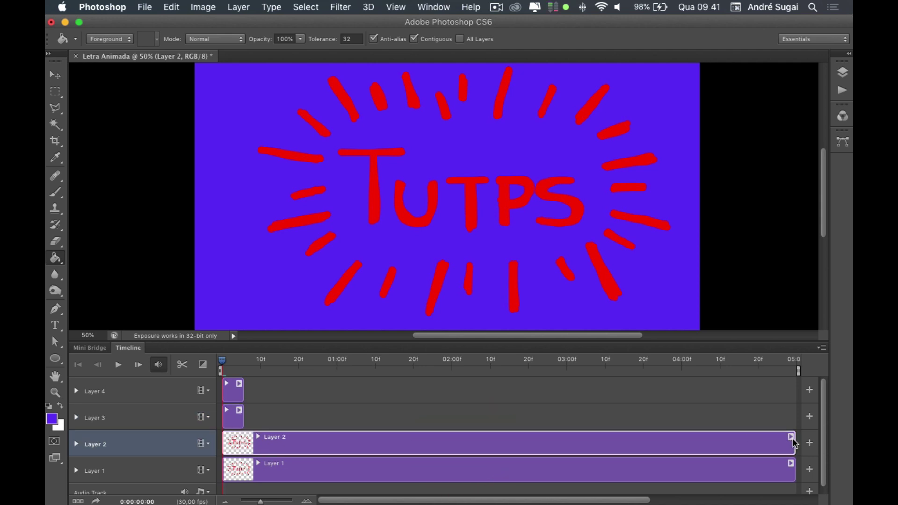
{"action": "left_click_drag", "start_coordinate": [795, 443], "coordinate": [243, 451]}
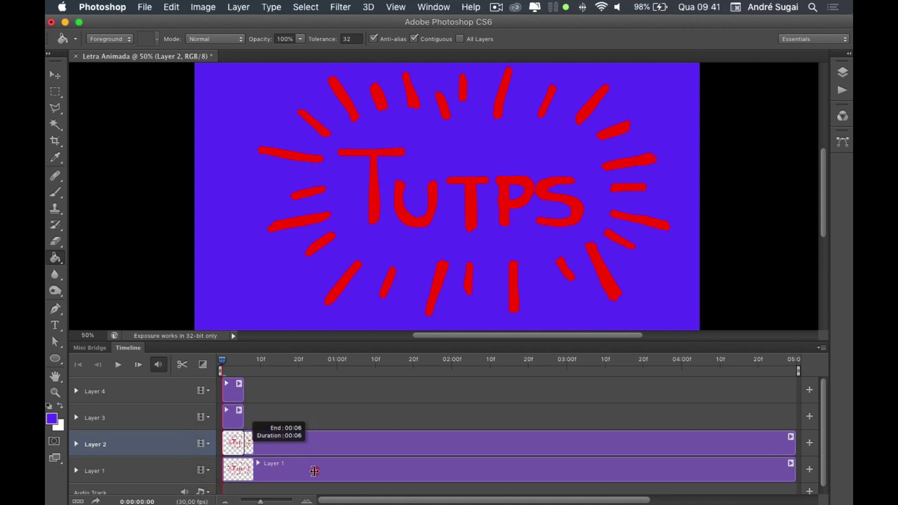
{"action": "left_click", "coordinate": [314, 471]}
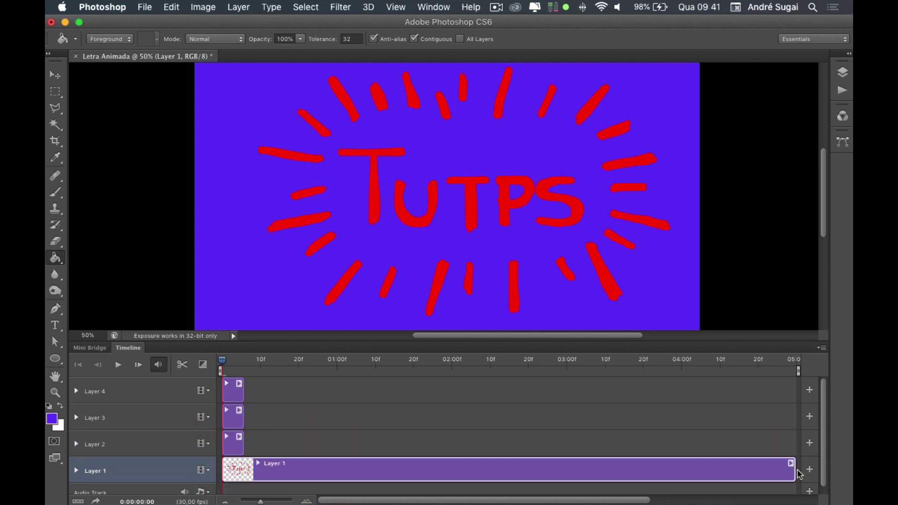
{"action": "left_click_drag", "start_coordinate": [794, 472], "coordinate": [253, 471]}
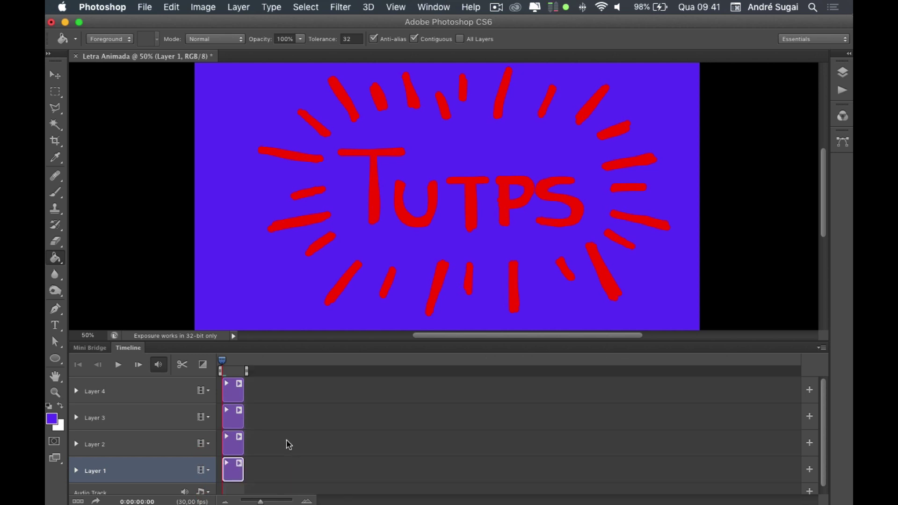
Step: Stagger the clips on the timeline so Layers 2, 3 and 4 follow Layer 1 one after another without gaps
{"action": "left_click", "coordinate": [239, 444]}
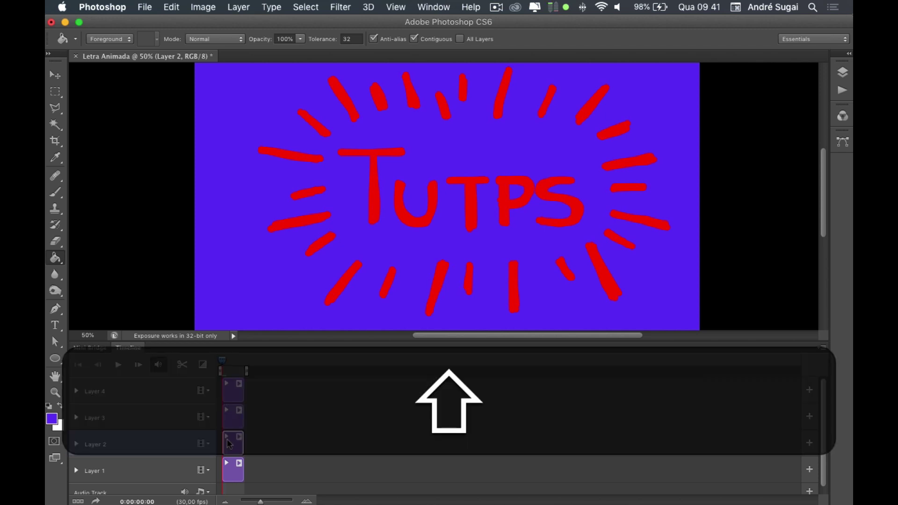
{"action": "left_click", "coordinate": [232, 395], "text": "shift"}
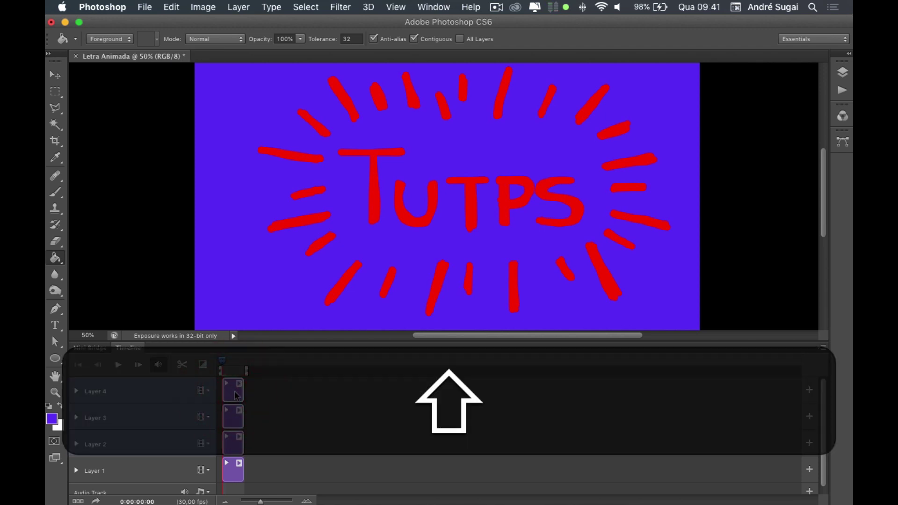
{"action": "left_click", "coordinate": [236, 442]}
{"action": "left_click_drag", "start_coordinate": [237, 444], "coordinate": [260, 442]}
{"action": "left_click", "coordinate": [261, 420]}
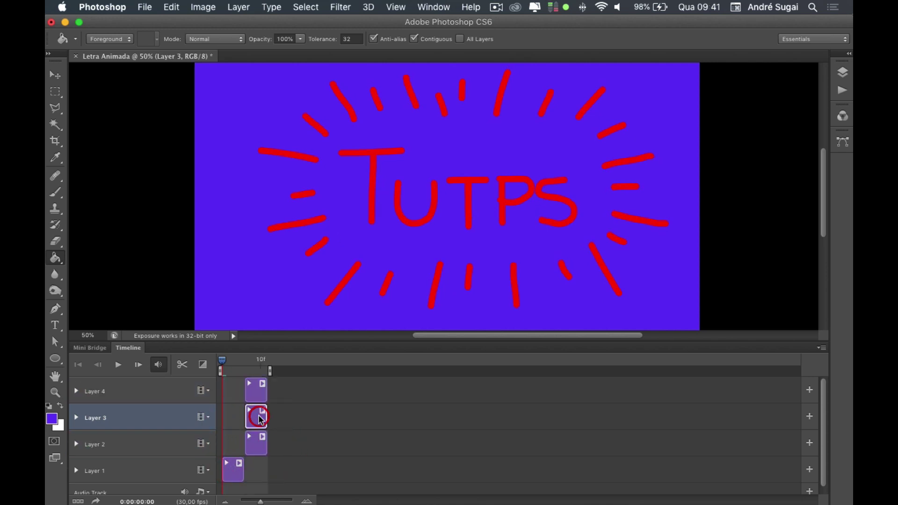
{"action": "key", "text": "shift"}
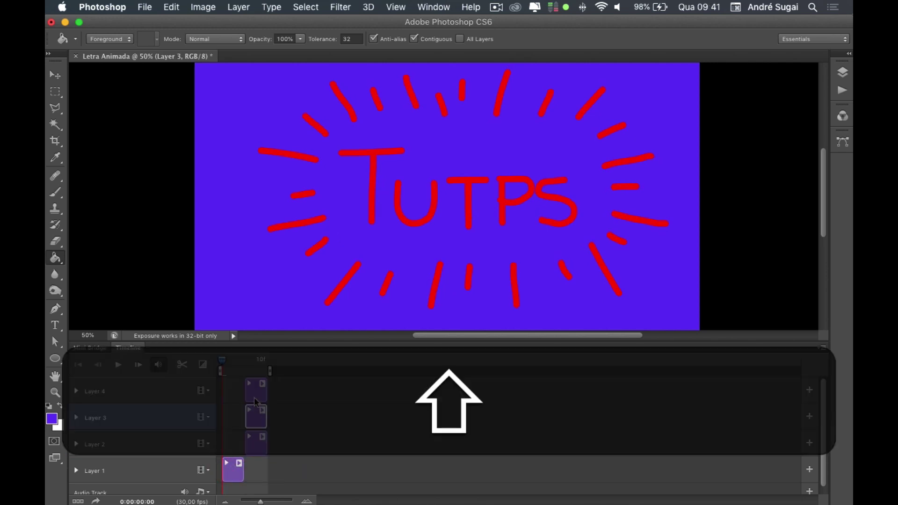
{"action": "left_click", "coordinate": [257, 398], "text": "shift"}
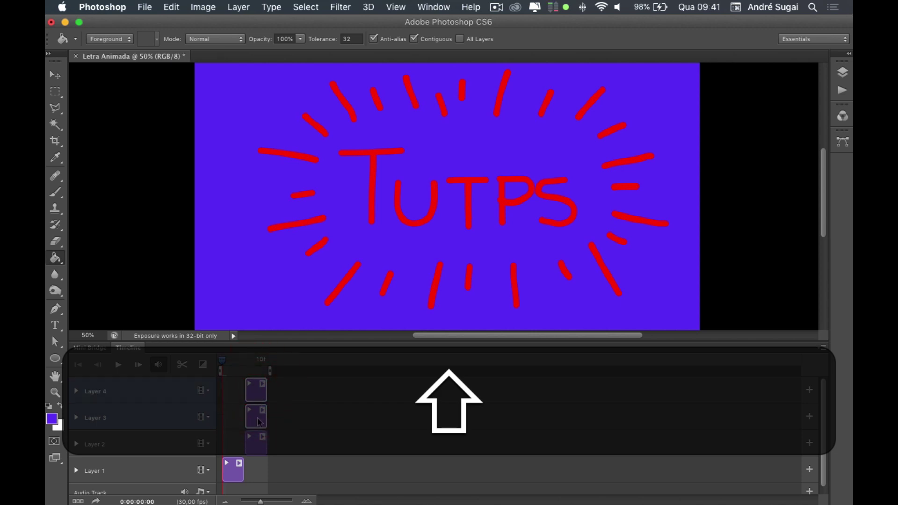
{"action": "left_click_drag", "start_coordinate": [260, 422], "coordinate": [283, 420]}
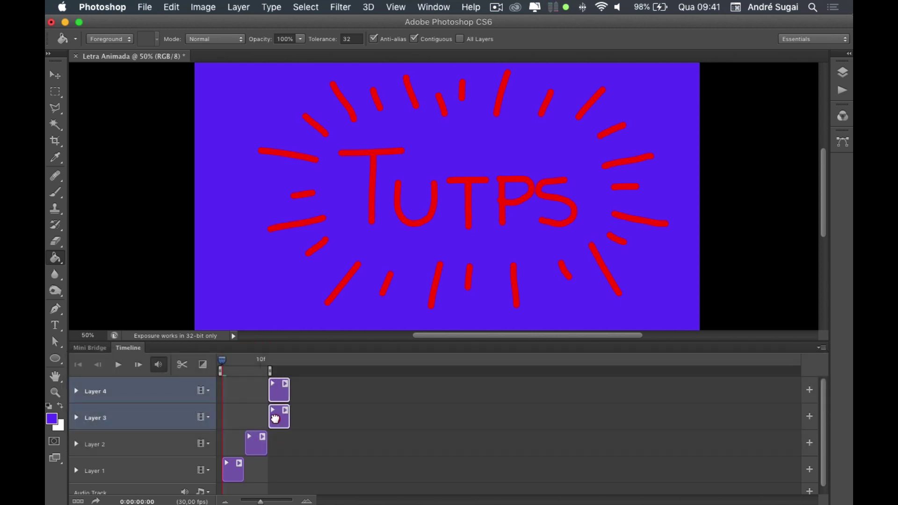
{"action": "left_click", "coordinate": [280, 393]}
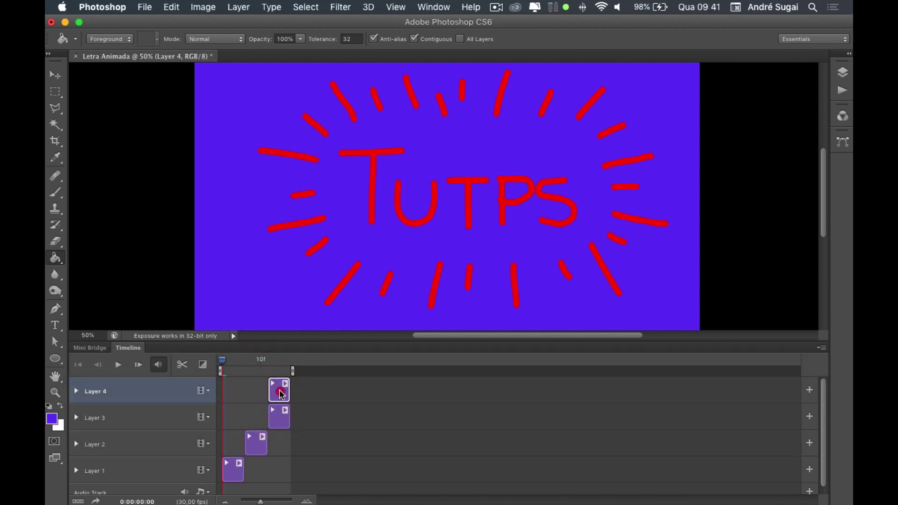
{"action": "left_click_drag", "start_coordinate": [280, 394], "coordinate": [305, 396]}
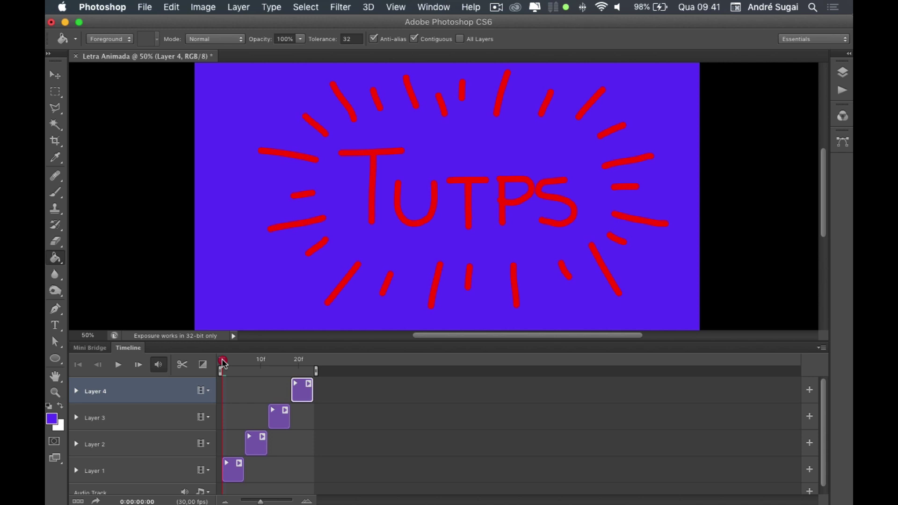
Step: Check the Loop Playback option, play the animation from the first frame, and stop it
{"action": "mouse_move", "coordinate": [223, 364]}
{"action": "left_mouse_down"}
{"action": "mouse_move", "coordinate": [313, 364]}
{"action": "mouse_move", "coordinate": [207, 366]}
{"action": "left_mouse_up"}
{"action": "key", "text": "space"}
{"action": "left_click", "coordinate": [821, 348]}
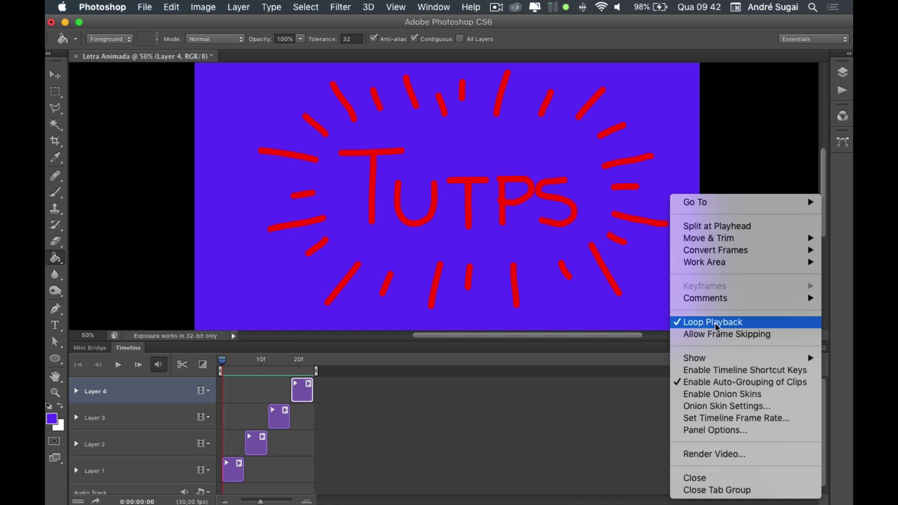
{"action": "left_click", "coordinate": [659, 352]}
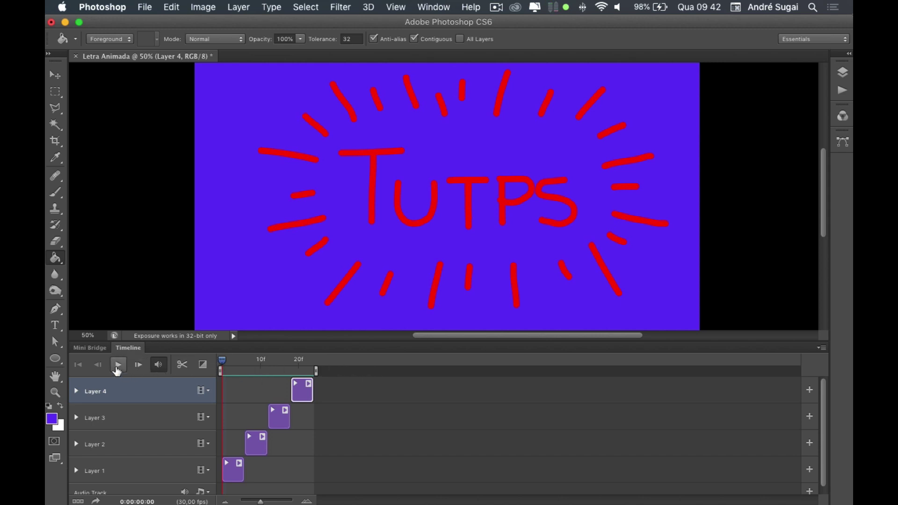
{"action": "left_click", "coordinate": [117, 370]}
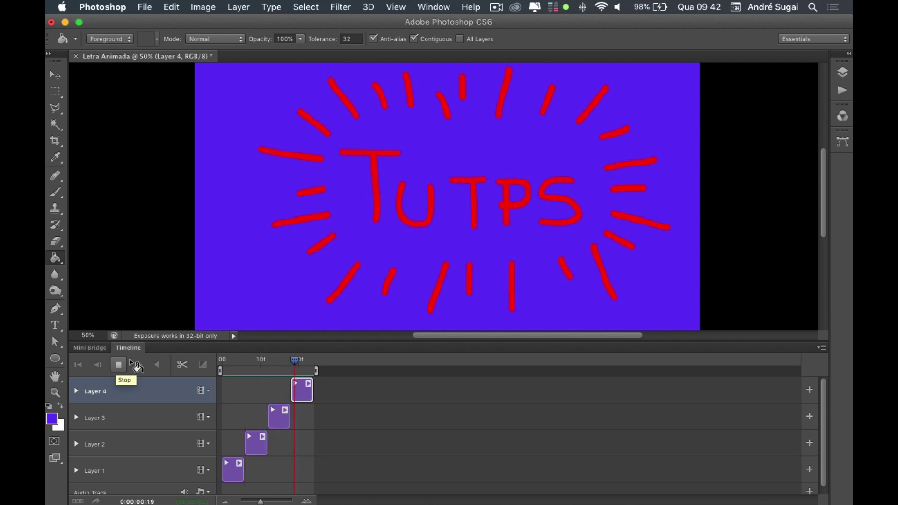
{"action": "left_click", "coordinate": [119, 365]}
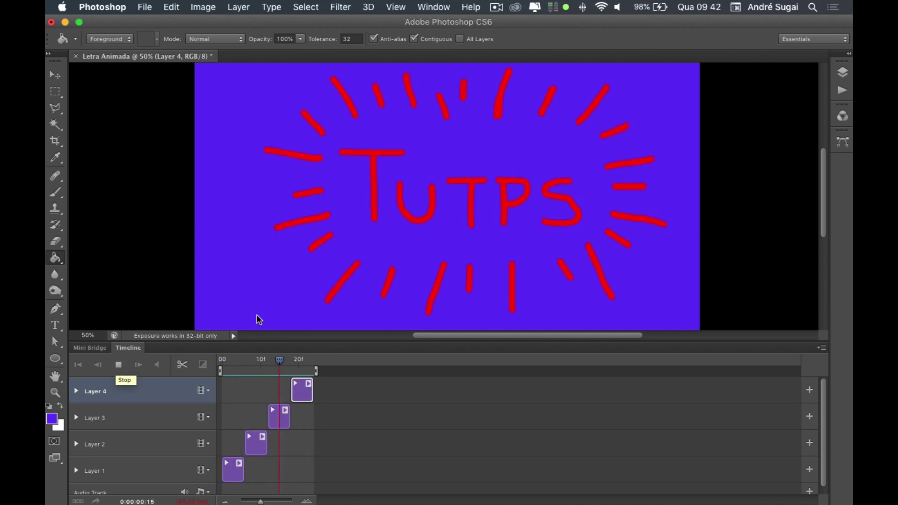
{"action": "left_click", "coordinate": [119, 369]}
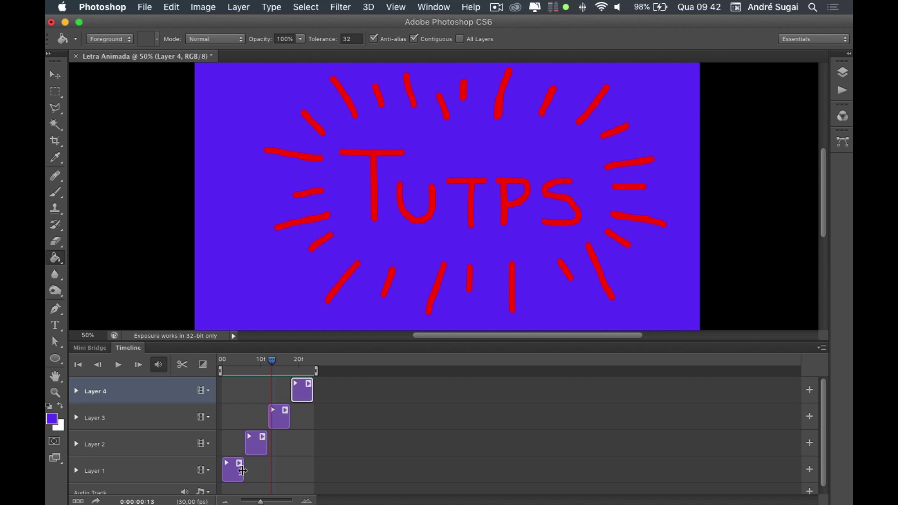
Step: Shorten the clips of Layers 1 to 3 to about 4 frames and Layer 4 to about 3, closing the gaps between them
{"action": "left_click_drag", "start_coordinate": [242, 471], "coordinate": [233, 471]}
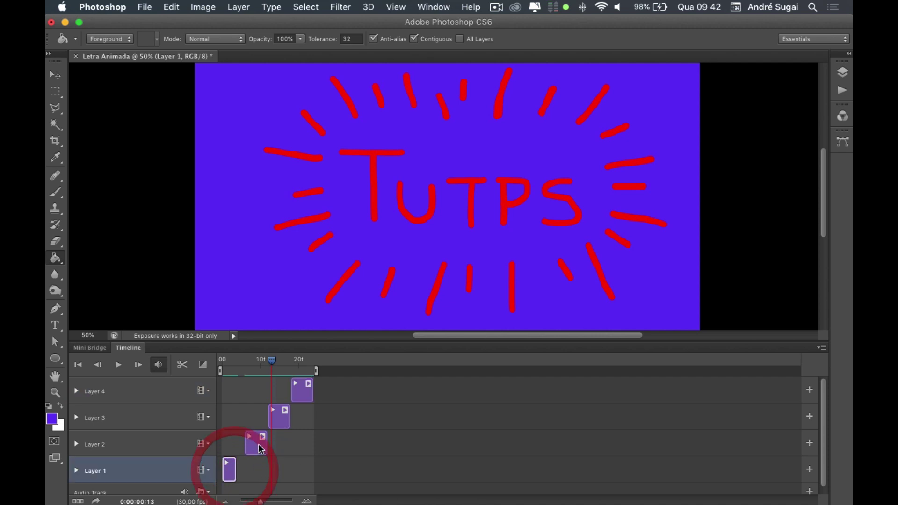
{"action": "mouse_move", "coordinate": [257, 441]}
{"action": "left_mouse_down"}
{"action": "mouse_move", "coordinate": [239, 443]}
{"action": "mouse_move", "coordinate": [256, 443]}
{"action": "left_mouse_up"}
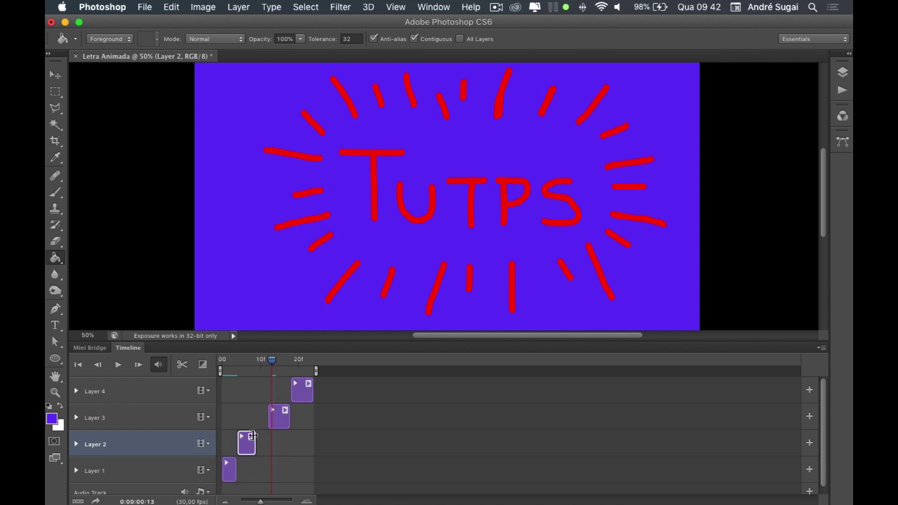
{"action": "left_click_drag", "start_coordinate": [251, 445], "coordinate": [247, 444]}
{"action": "left_click", "coordinate": [277, 421]}
{"action": "left_click_drag", "start_coordinate": [275, 417], "coordinate": [263, 416]}
{"action": "mouse_move", "coordinate": [277, 365]}
{"action": "left_mouse_down"}
{"action": "mouse_move", "coordinate": [323, 360]}
{"action": "mouse_move", "coordinate": [310, 360]}
{"action": "left_mouse_up"}
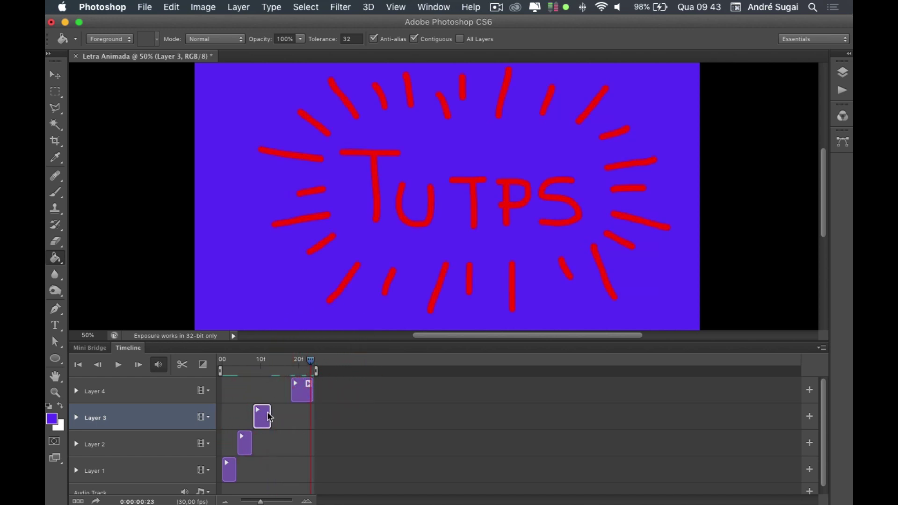
{"action": "mouse_move", "coordinate": [269, 414]}
{"action": "left_mouse_down"}
{"action": "mouse_move", "coordinate": [267, 393]}
{"action": "mouse_move", "coordinate": [285, 392]}
{"action": "mouse_move", "coordinate": [253, 363]}
{"action": "mouse_move", "coordinate": [208, 372]}
{"action": "left_mouse_up"}
{"action": "left_click", "coordinate": [290, 392]}
Step: Play the shortened clips in a loop to review the faster animation
{"action": "left_click", "coordinate": [118, 365]}
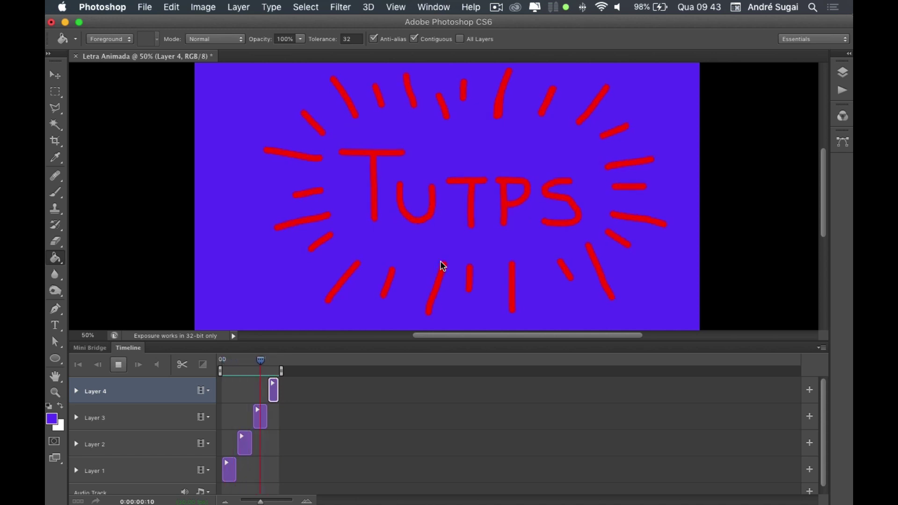
{"action": "left_click", "coordinate": [125, 350]}
{"action": "left_click", "coordinate": [125, 349]}
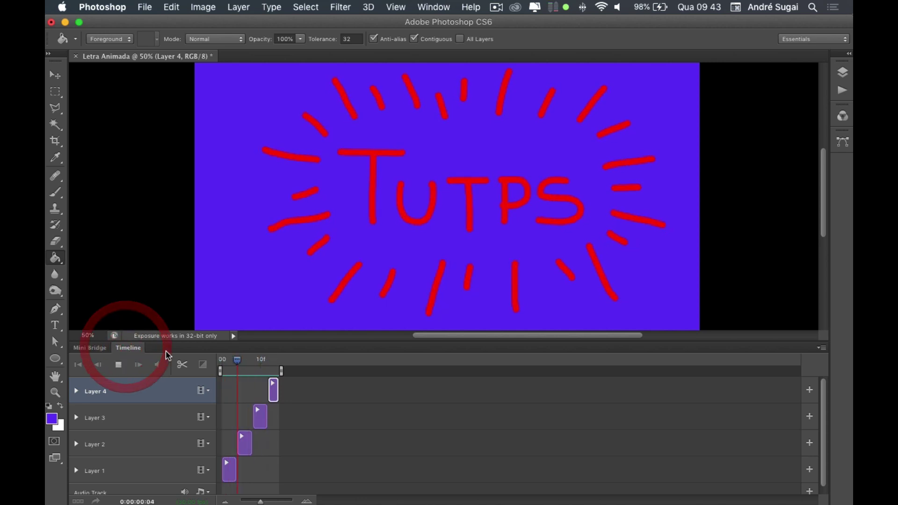